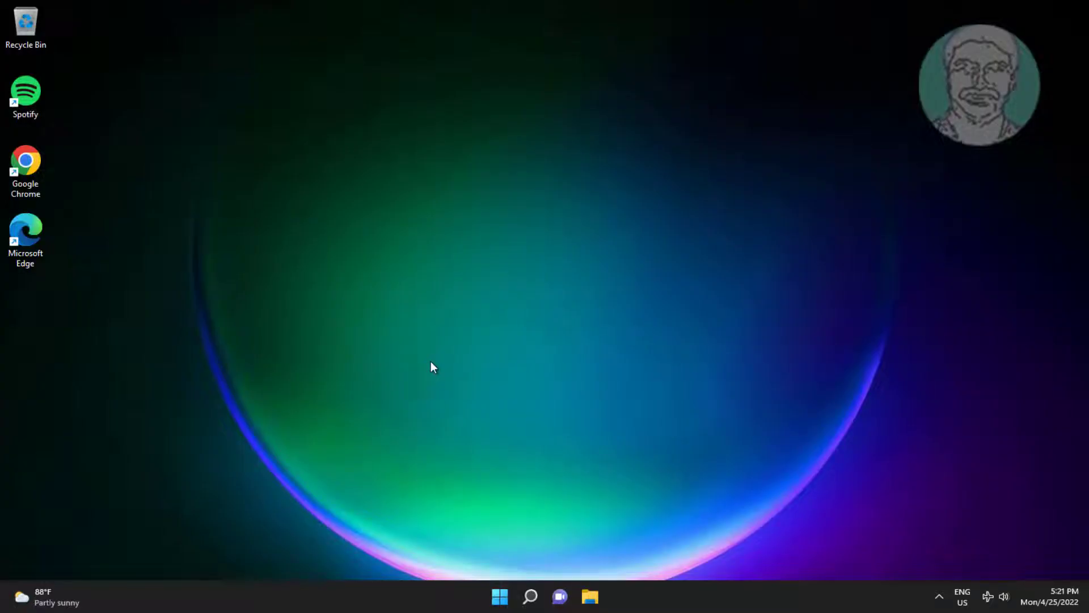
Step: Turn Airplane mode off in Quick Settings so Wi-Fi becomes available again
{"action": "left_click", "coordinate": [995, 597]}
{"action": "left_click", "coordinate": [945, 314]}
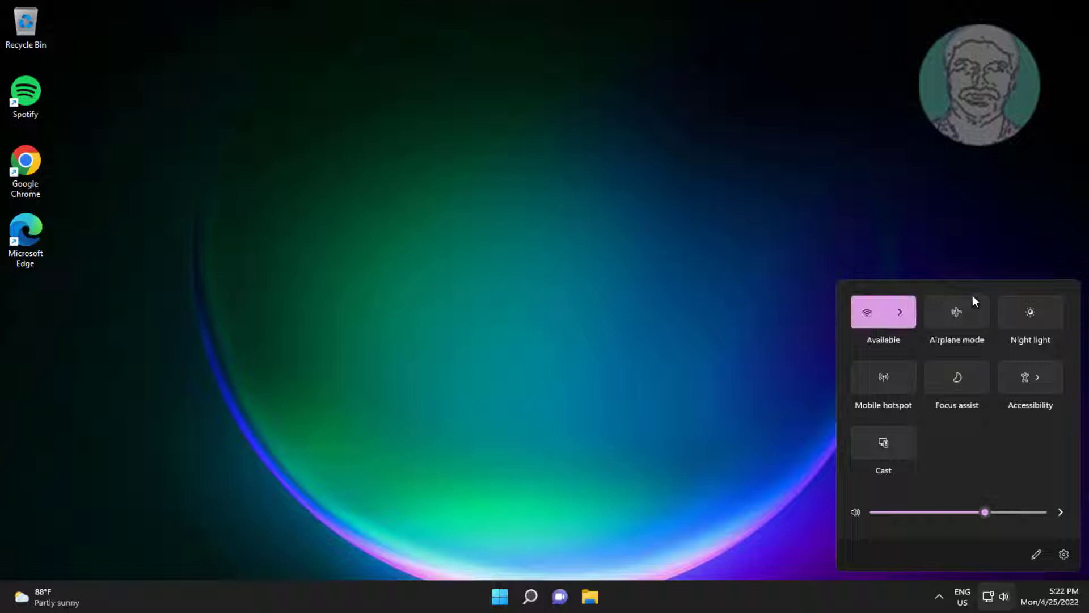
{"action": "left_click", "coordinate": [972, 236]}
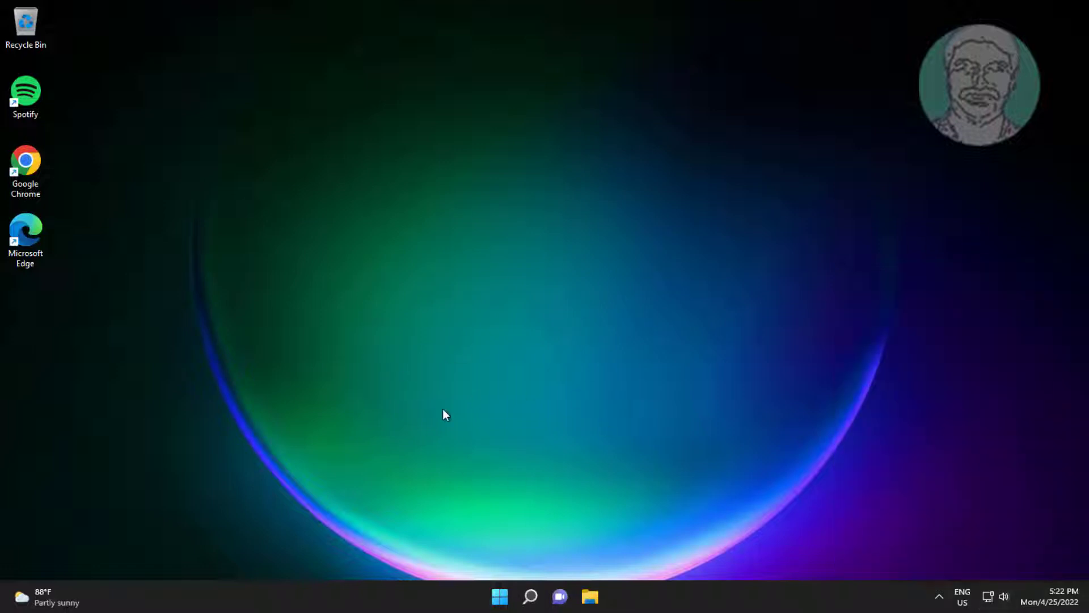
Step: Forget the only saved network under Settings > Network & internet > Wi-Fi > Manage known networks
{"action": "left_click", "coordinate": [500, 597]}
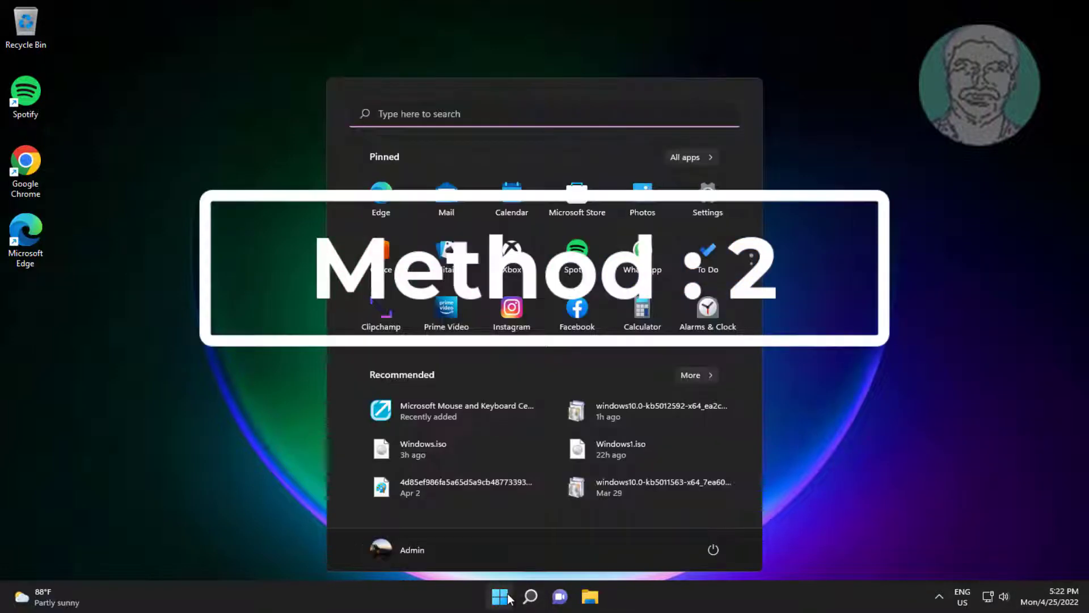
{"action": "left_click", "coordinate": [721, 196]}
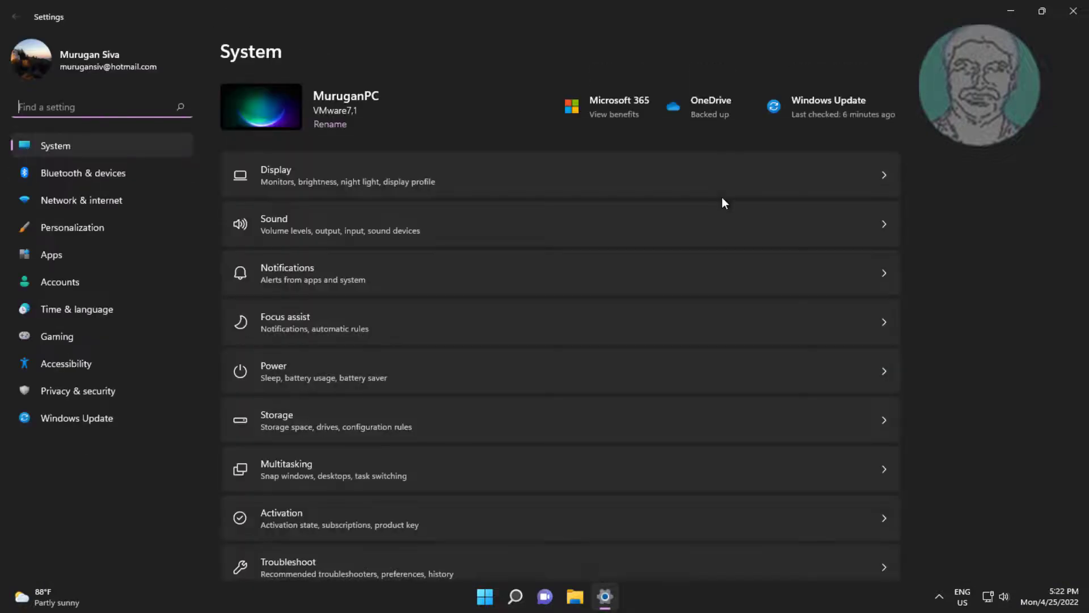
{"action": "left_click", "coordinate": [103, 200]}
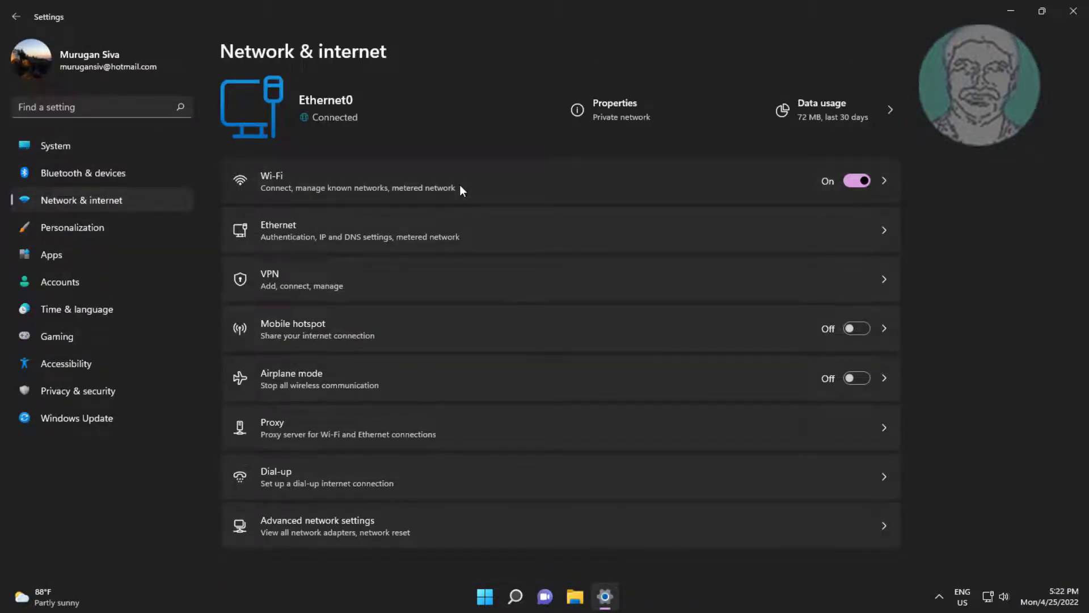
{"action": "left_click", "coordinate": [460, 189]}
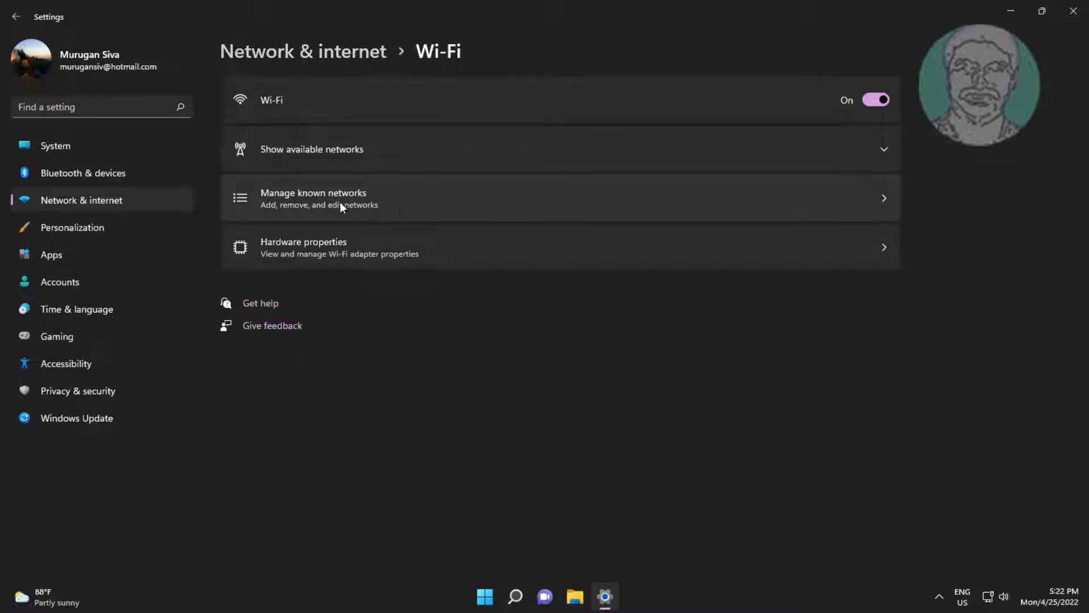
{"action": "left_click", "coordinate": [413, 196]}
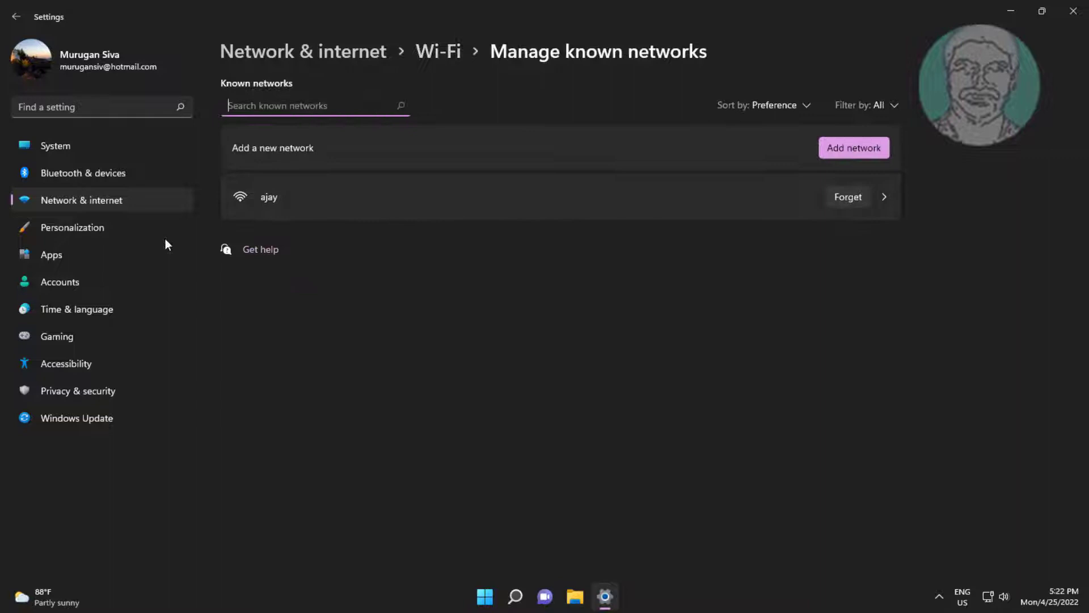
{"action": "left_click", "coordinate": [848, 199]}
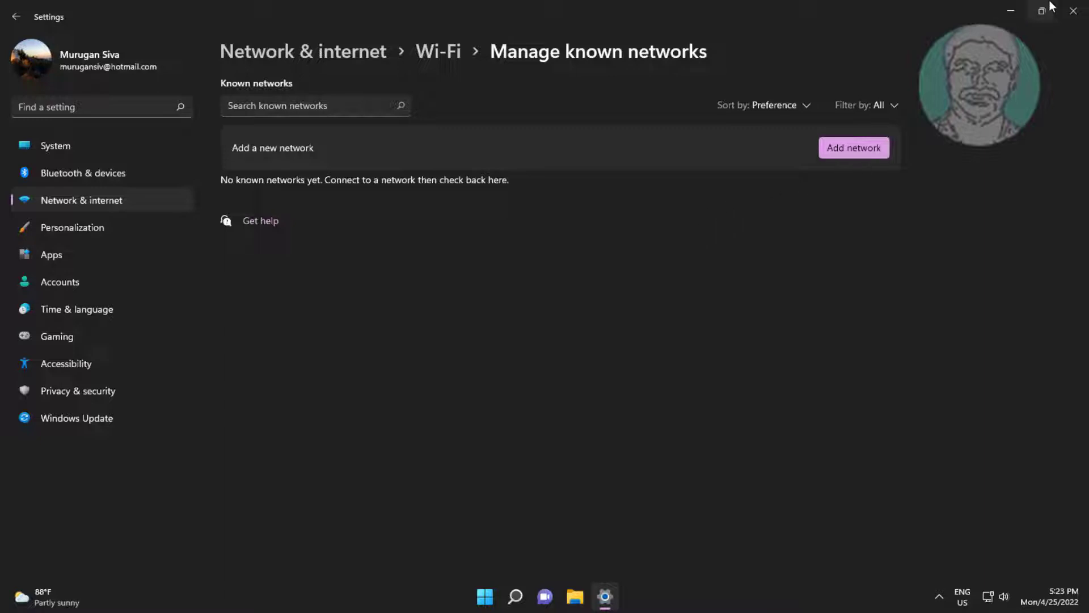
Step: Close Settings and reconnect to the secured Wi-Fi network by entering its security key
{"action": "left_click", "coordinate": [1073, 10]}
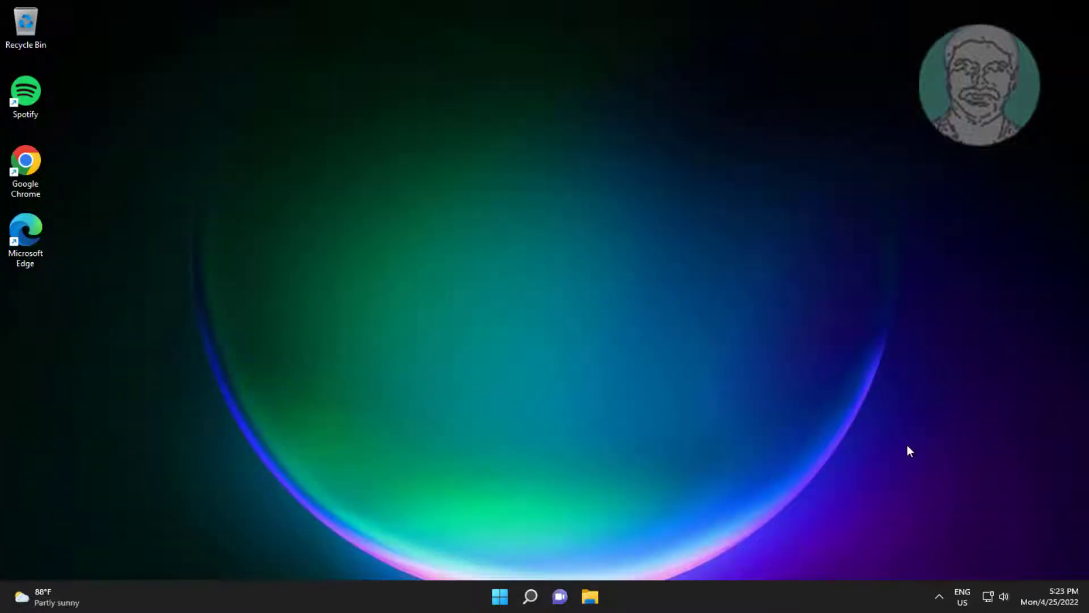
{"action": "left_click", "coordinate": [990, 596]}
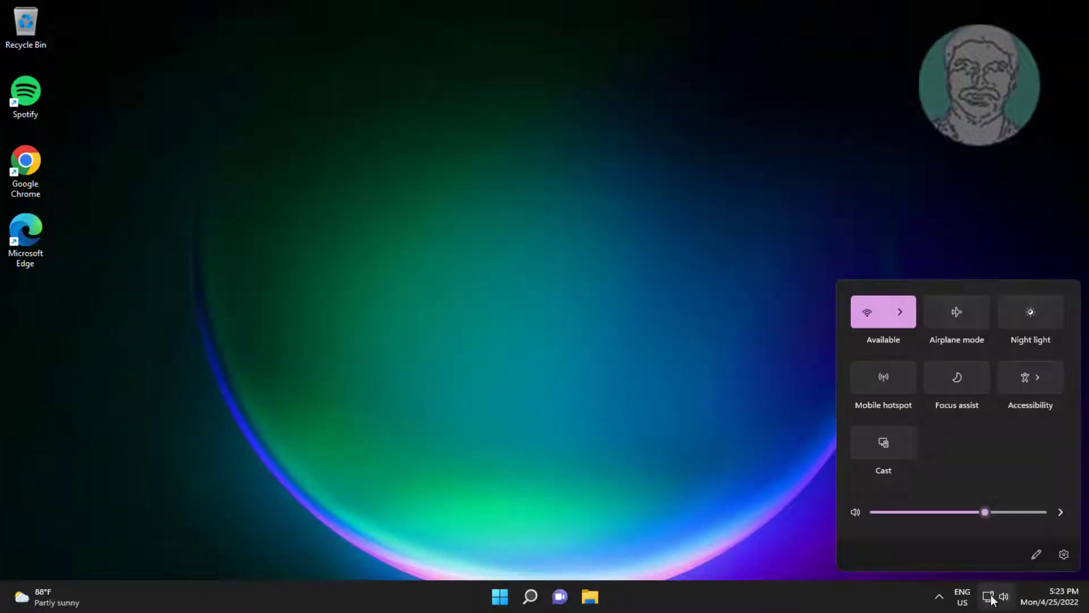
{"action": "left_click", "coordinate": [890, 311]}
{"action": "left_click", "coordinate": [883, 320]}
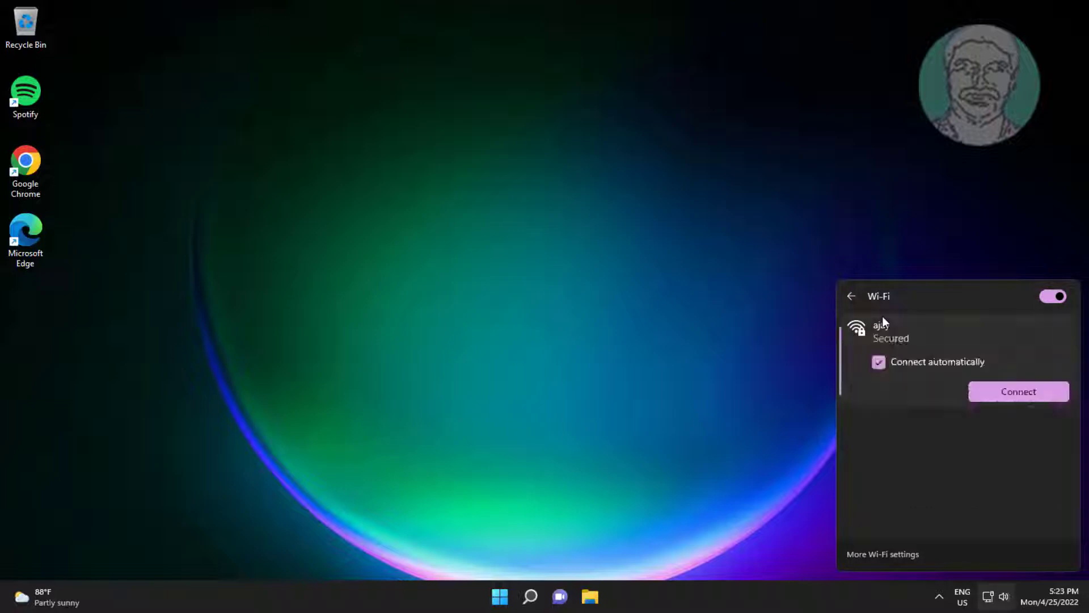
{"action": "left_click", "coordinate": [1010, 393]}
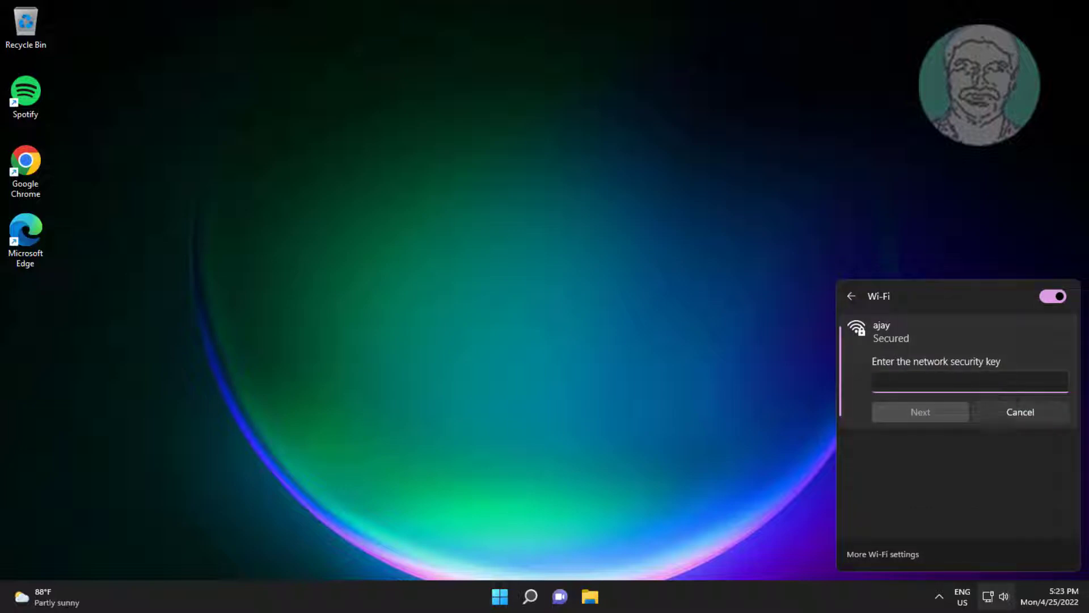
{"action": "type", "text": "******"}
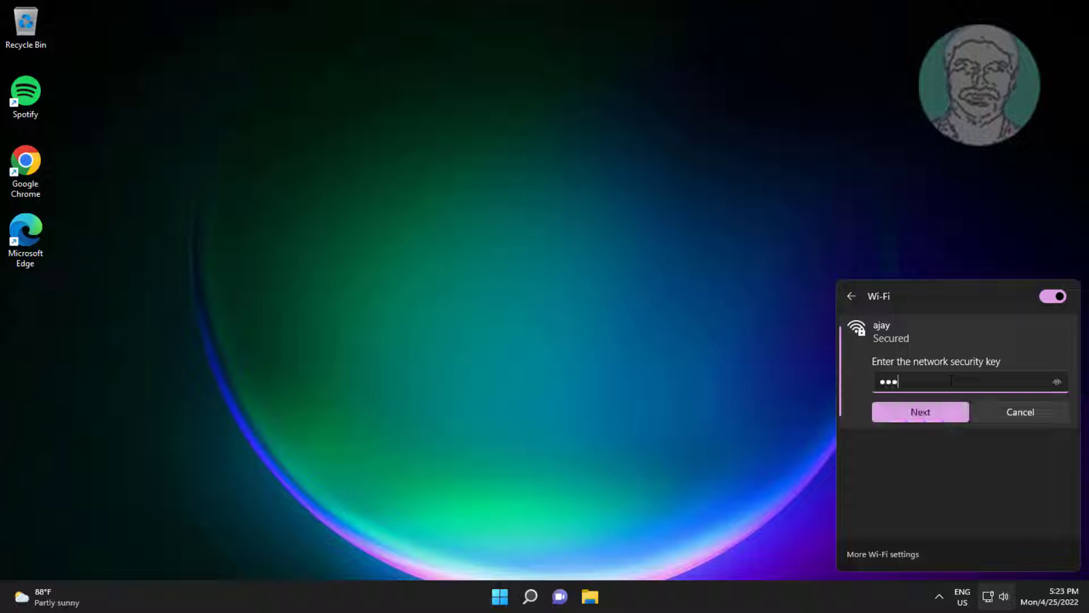
{"action": "type", "text": "****"}
{"action": "left_click", "coordinate": [937, 415]}
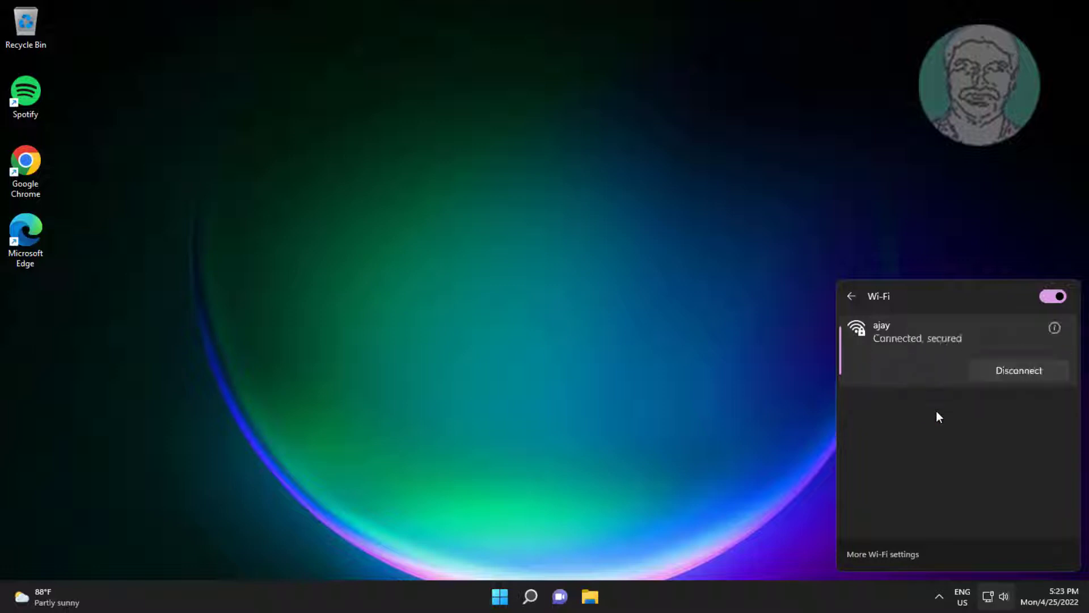
Step: Search Windows for 'regedit' to bring up Registry Editor as best match
{"action": "left_click", "coordinate": [744, 368]}
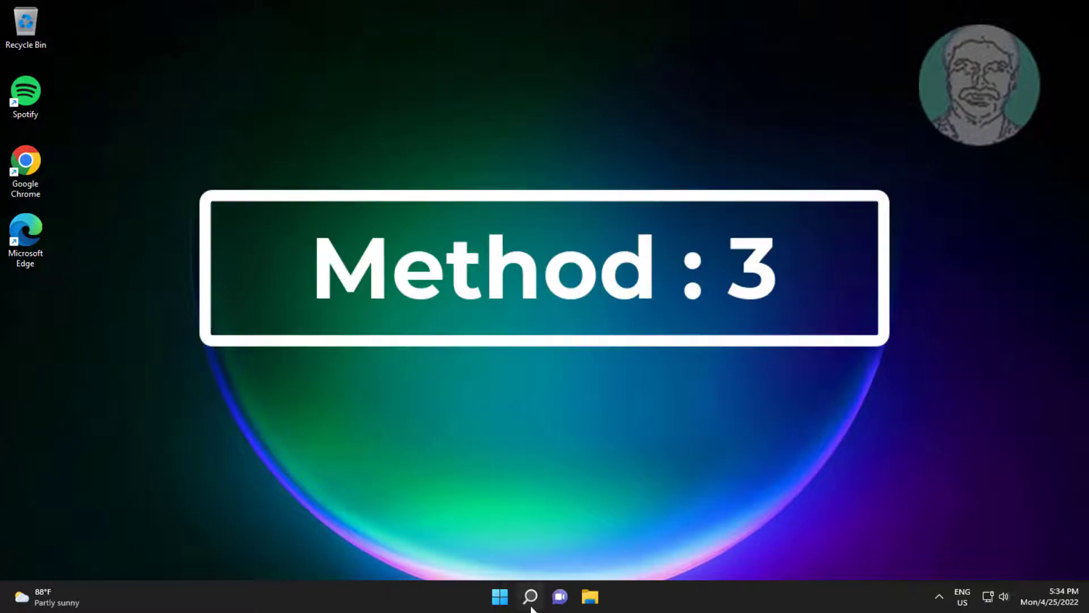
{"action": "key", "text": "super+s"}
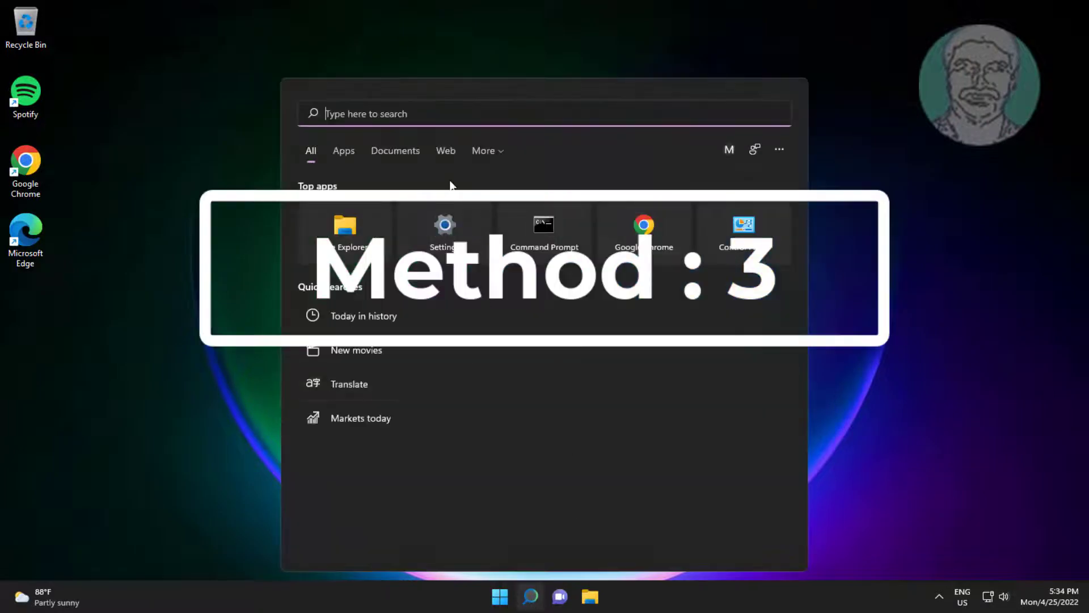
{"action": "type", "text": "regedi"}
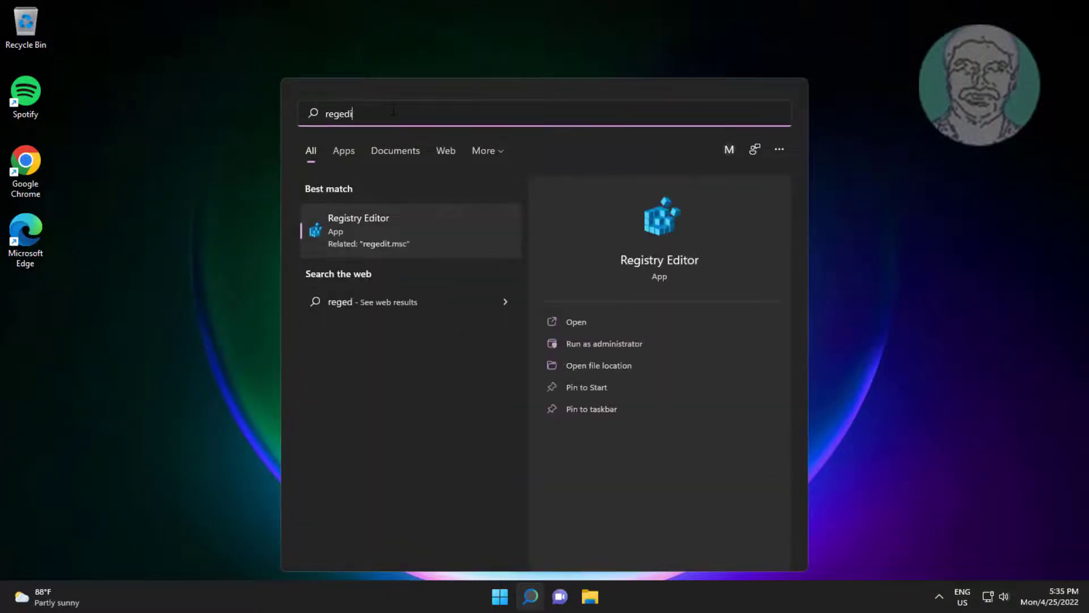
{"action": "type", "text": "t"}
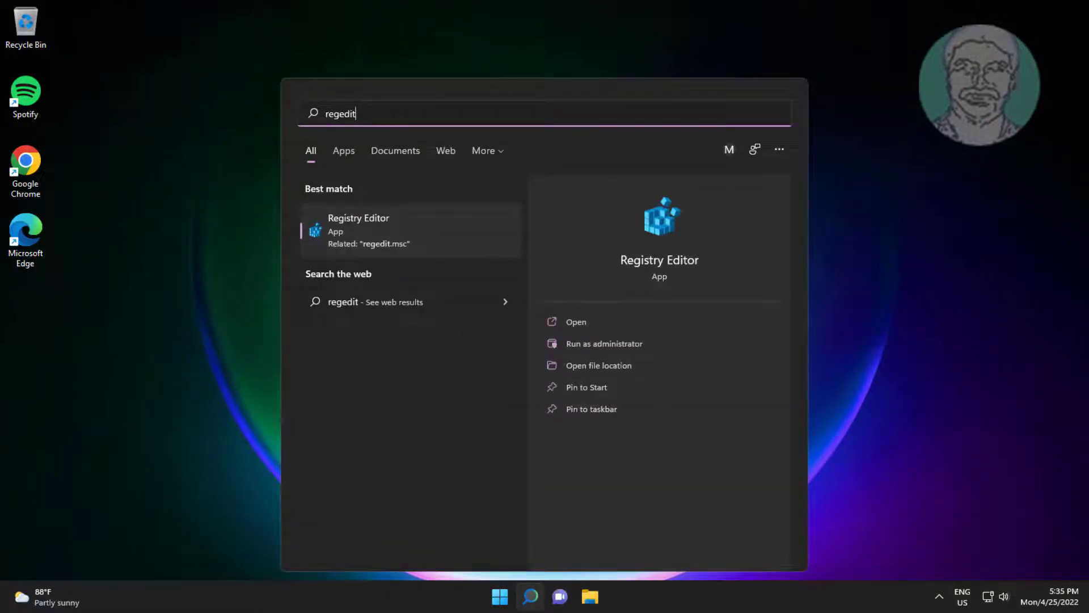
Step: Launch Registry Editor as administrator and expand HKEY_LOCAL_MACHINE
{"action": "right_click", "coordinate": [374, 218]}
{"action": "left_click", "coordinate": [439, 233]}
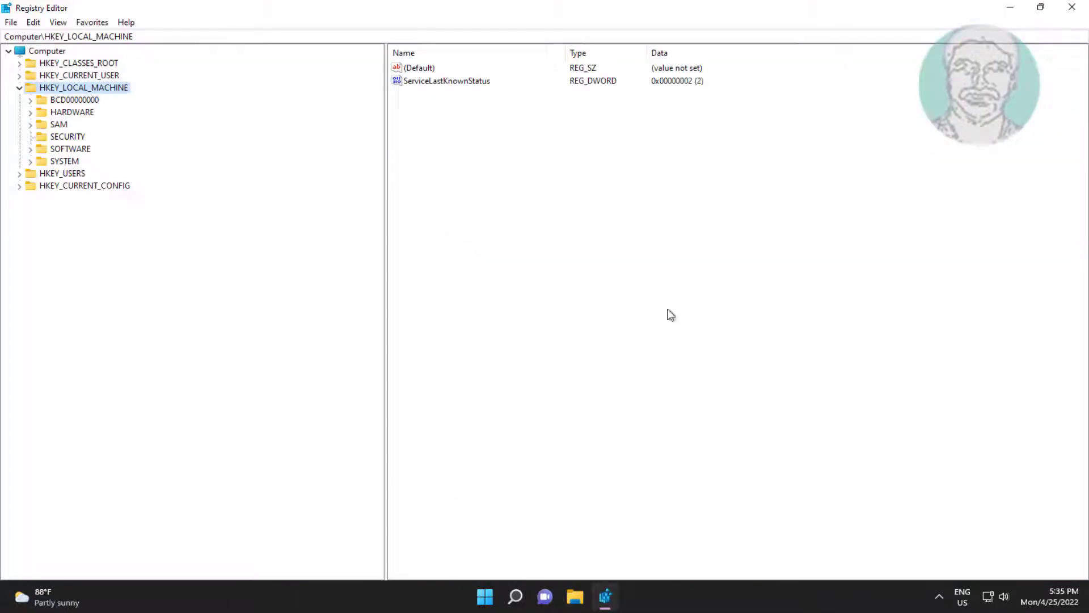
{"action": "left_click", "coordinate": [19, 88]}
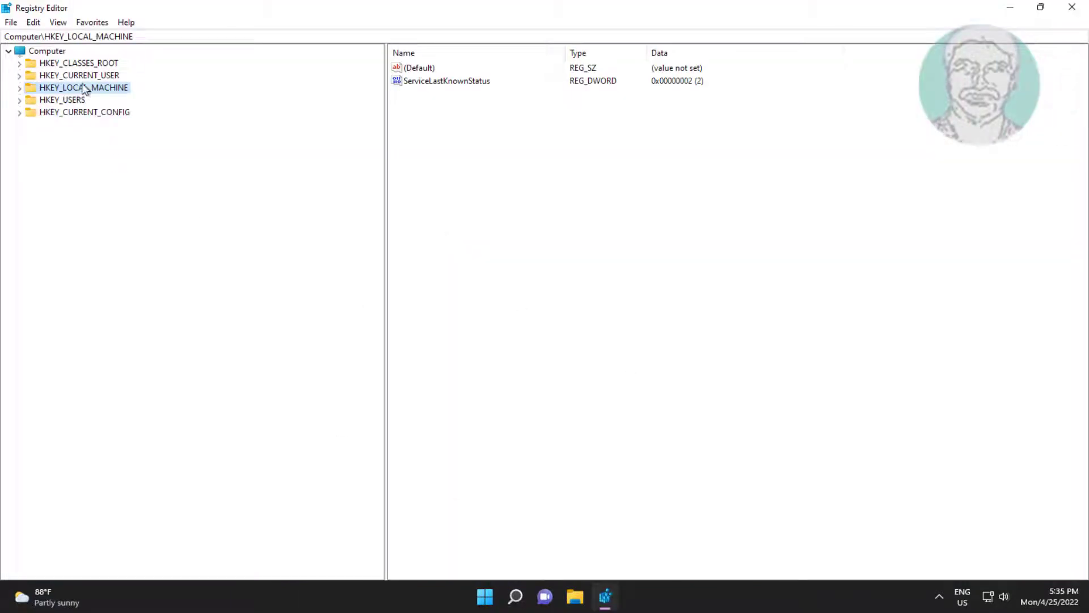
{"action": "left_click", "coordinate": [19, 88]}
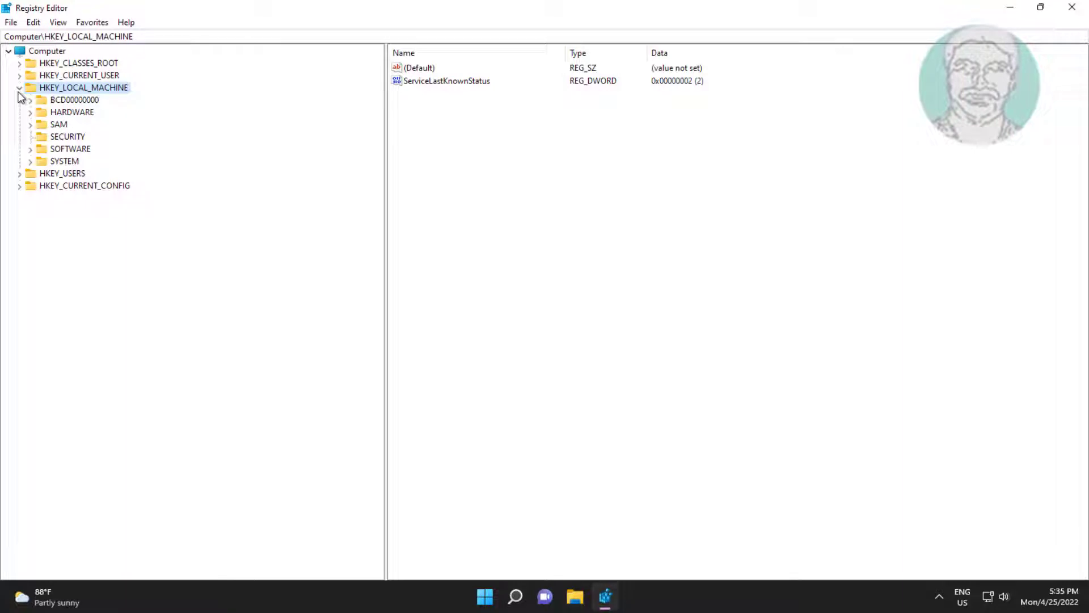
Step: Expand SYSTEM > CurrentControlSet > Services in the registry key tree
{"action": "left_click", "coordinate": [75, 162]}
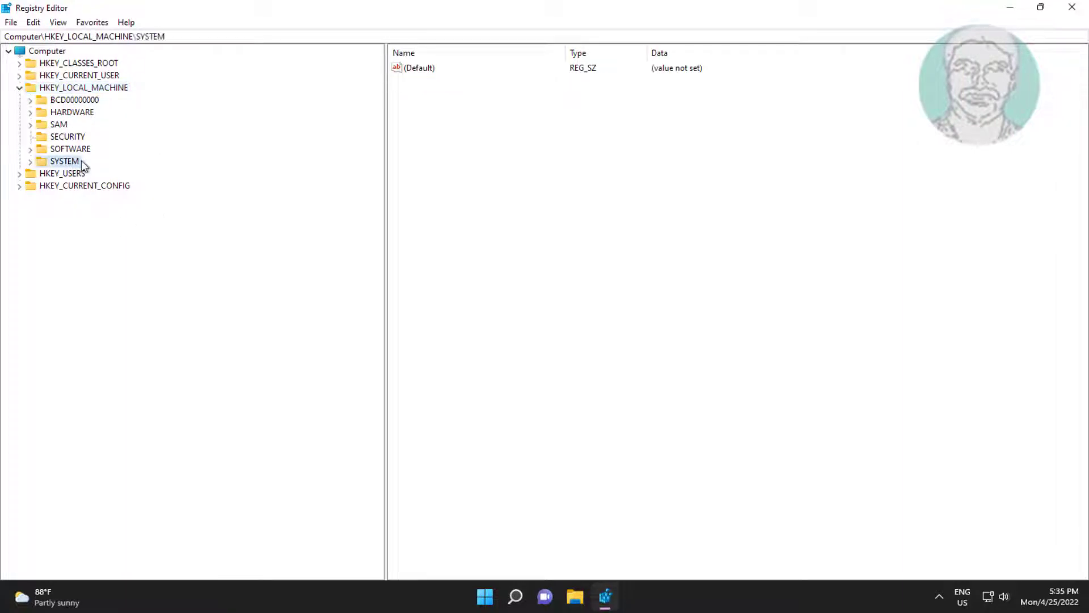
{"action": "left_click", "coordinate": [30, 161]}
{"action": "left_click", "coordinate": [117, 198]}
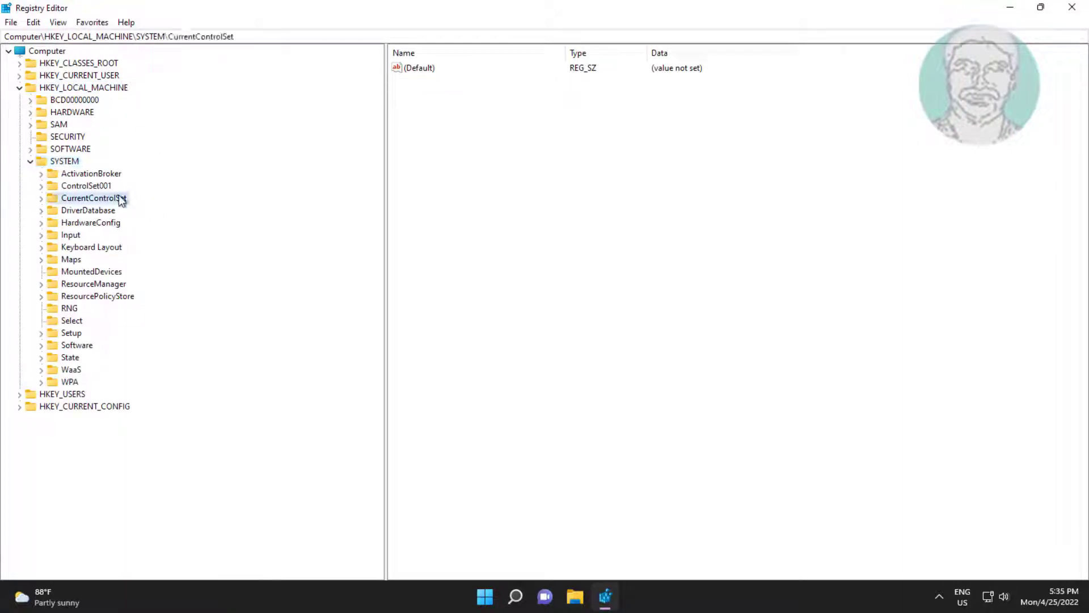
{"action": "left_click", "coordinate": [41, 198]}
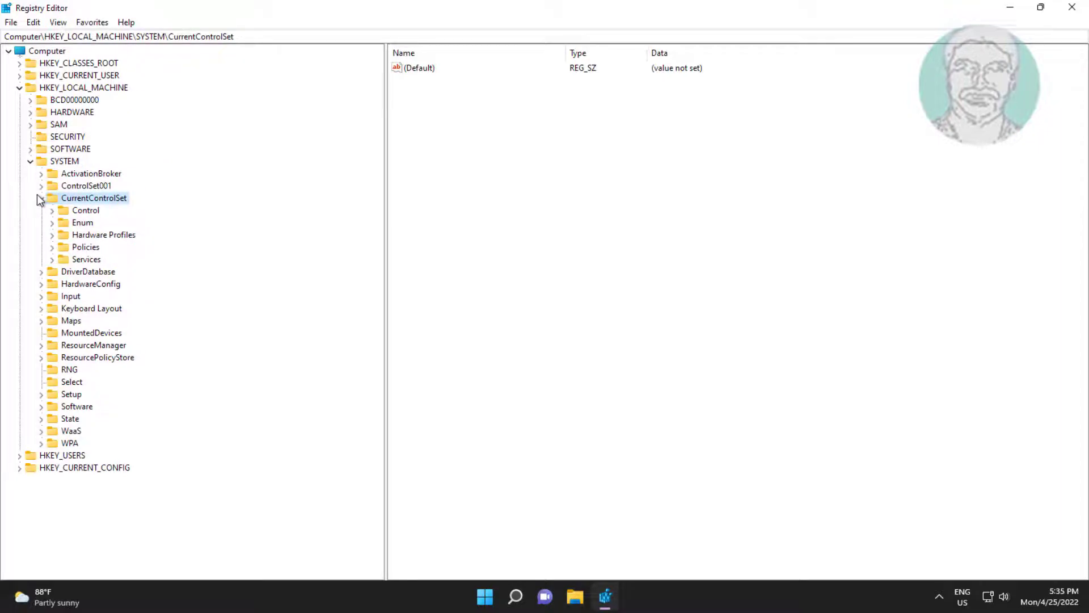
{"action": "left_click", "coordinate": [86, 260]}
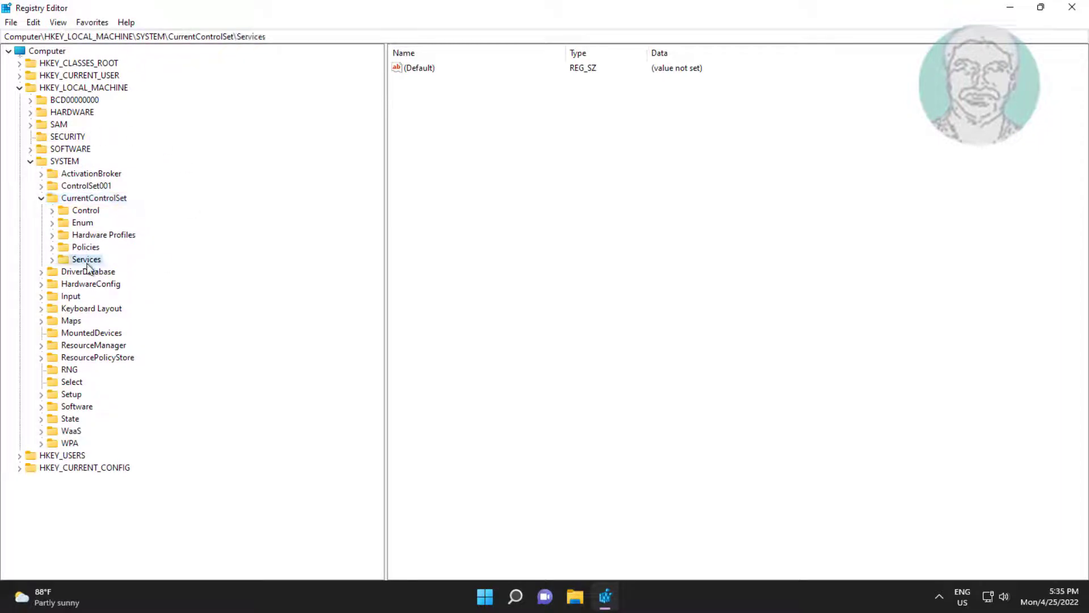
{"action": "left_click", "coordinate": [53, 260]}
Step: Scroll down to the WlanSvc service key, select it and expand its subkeys
{"action": "type", "text": "w32time"}
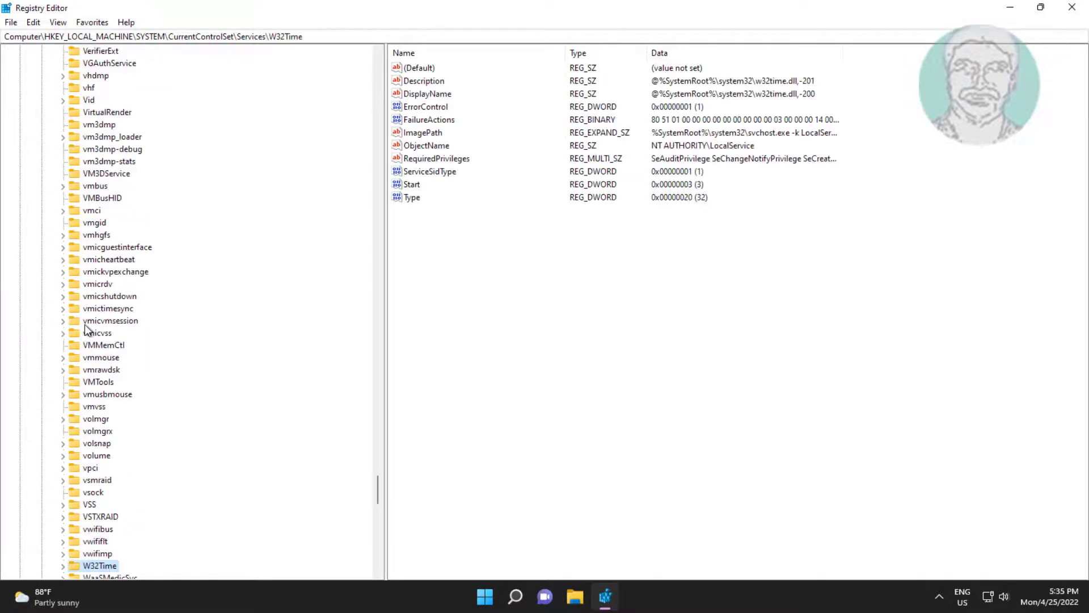
{"action": "scroll", "coordinate": [128, 370], "scroll_direction": "down", "scroll_amount": 8}
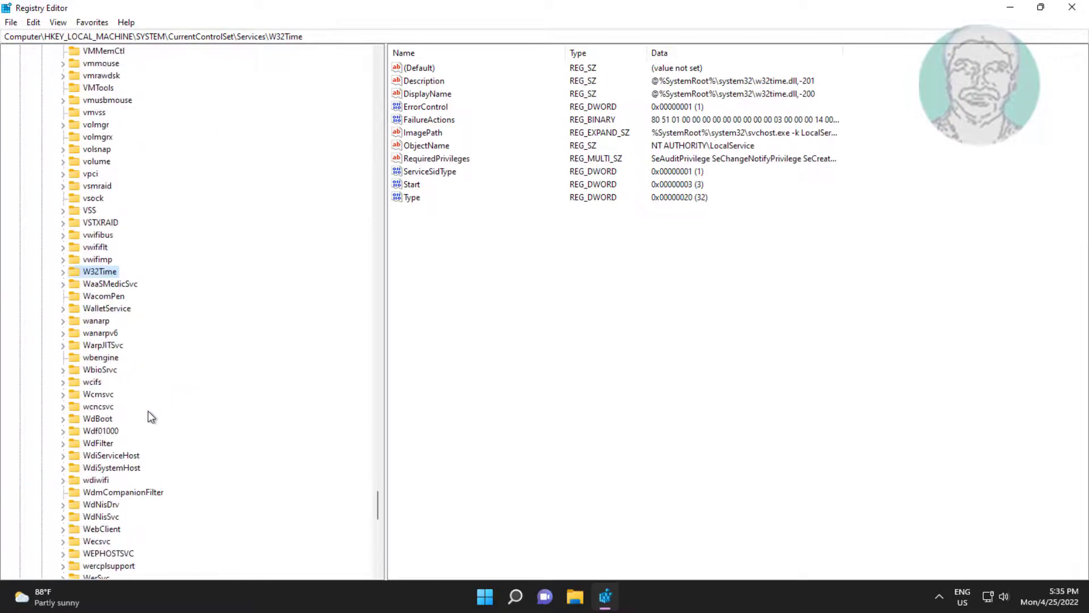
{"action": "scroll", "coordinate": [148, 411], "scroll_direction": "down", "scroll_amount": 5}
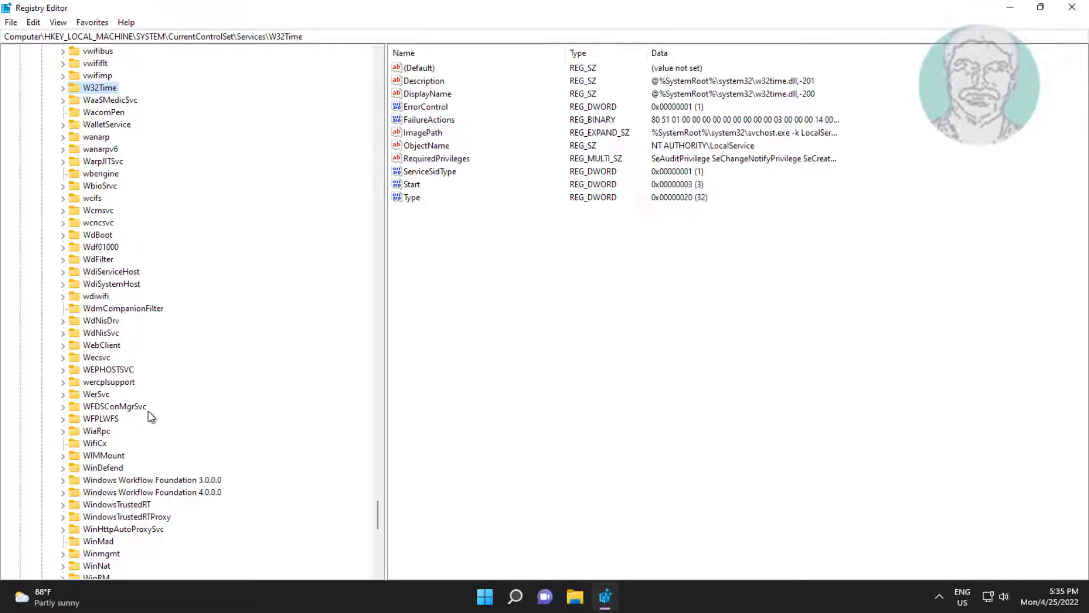
{"action": "scroll", "coordinate": [148, 410], "scroll_direction": "down", "scroll_amount": 9}
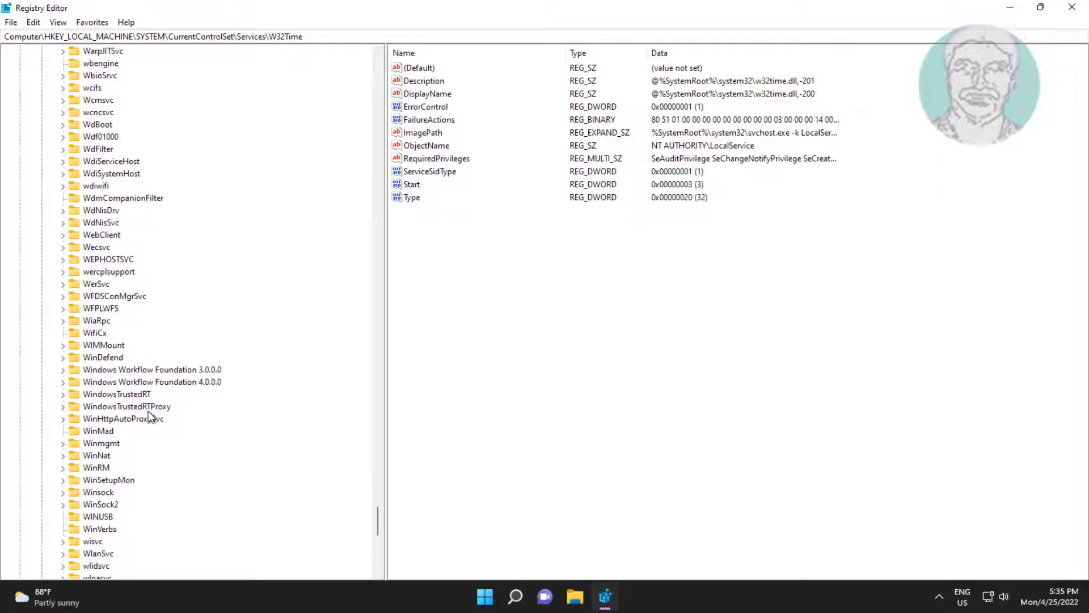
{"action": "scroll", "coordinate": [148, 411], "scroll_direction": "down", "scroll_amount": 2}
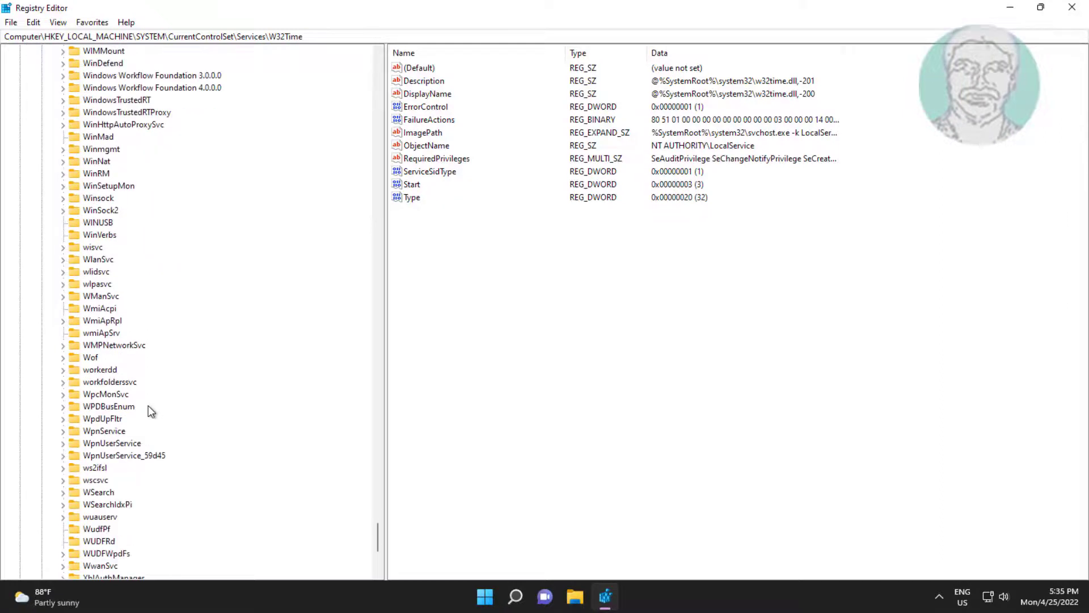
{"action": "left_click", "coordinate": [104, 261]}
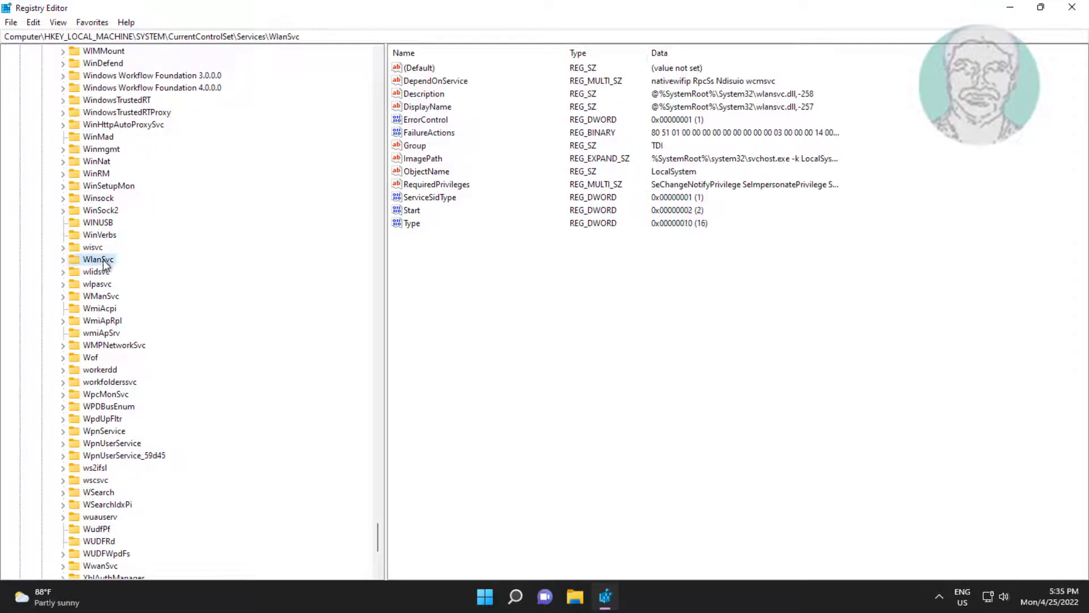
{"action": "left_click", "coordinate": [63, 260]}
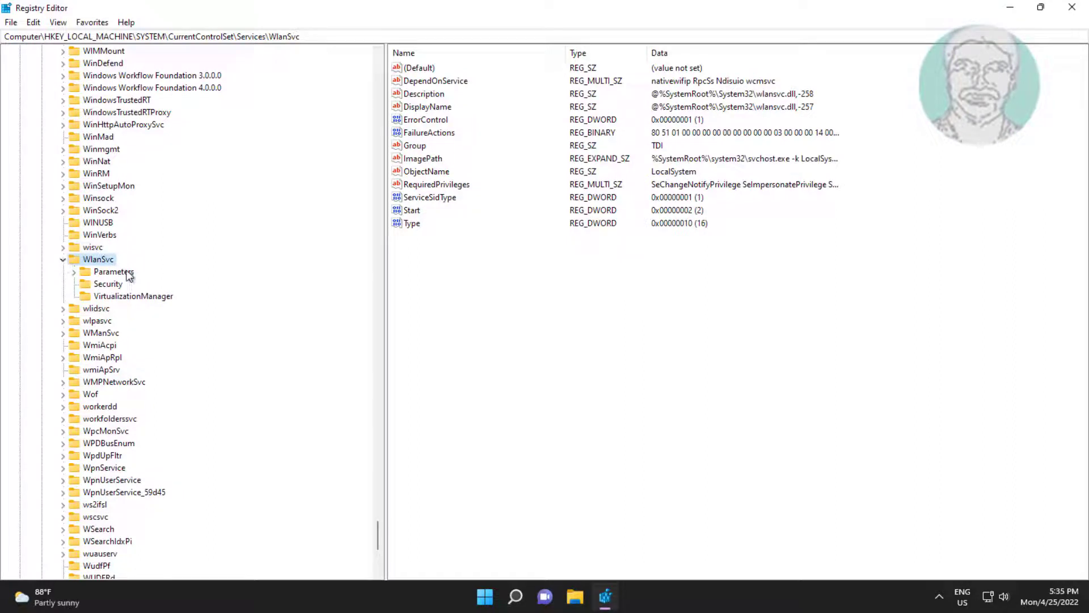
Step: Expand WlanSvc\Parameters and delete the HostedNetworkSettings key, confirming with Yes
{"action": "left_click", "coordinate": [116, 271]}
{"action": "left_click", "coordinate": [74, 273]}
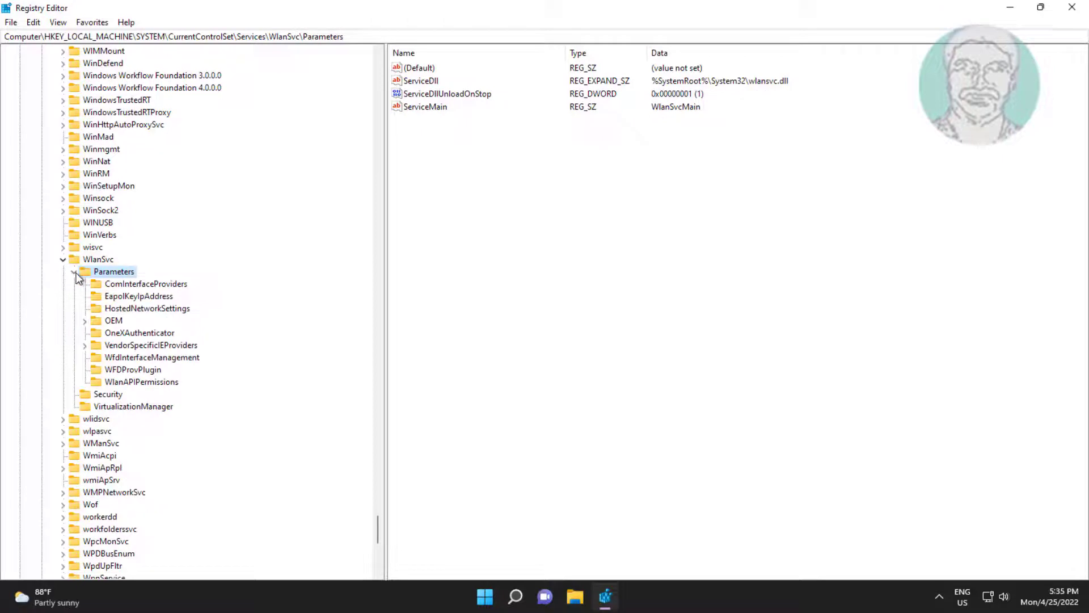
{"action": "left_click", "coordinate": [146, 311]}
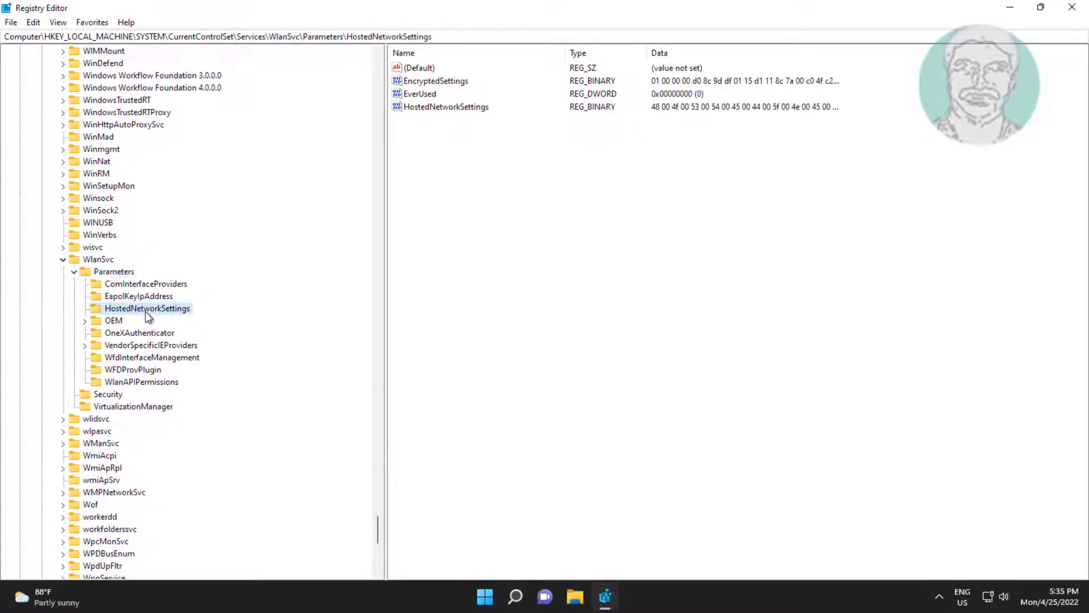
{"action": "right_click", "coordinate": [181, 314]}
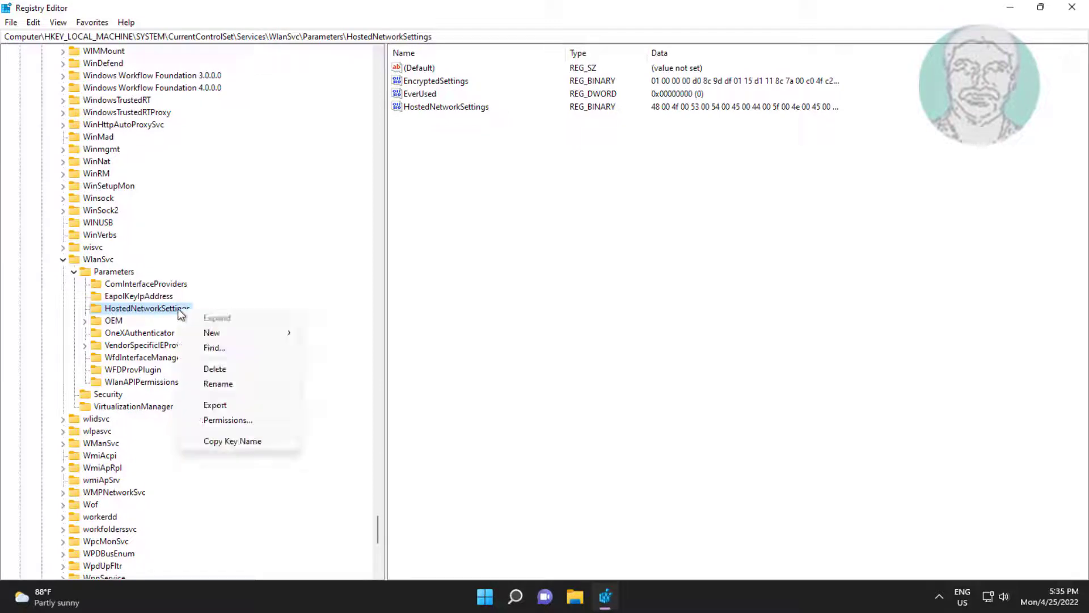
{"action": "left_click", "coordinate": [226, 373]}
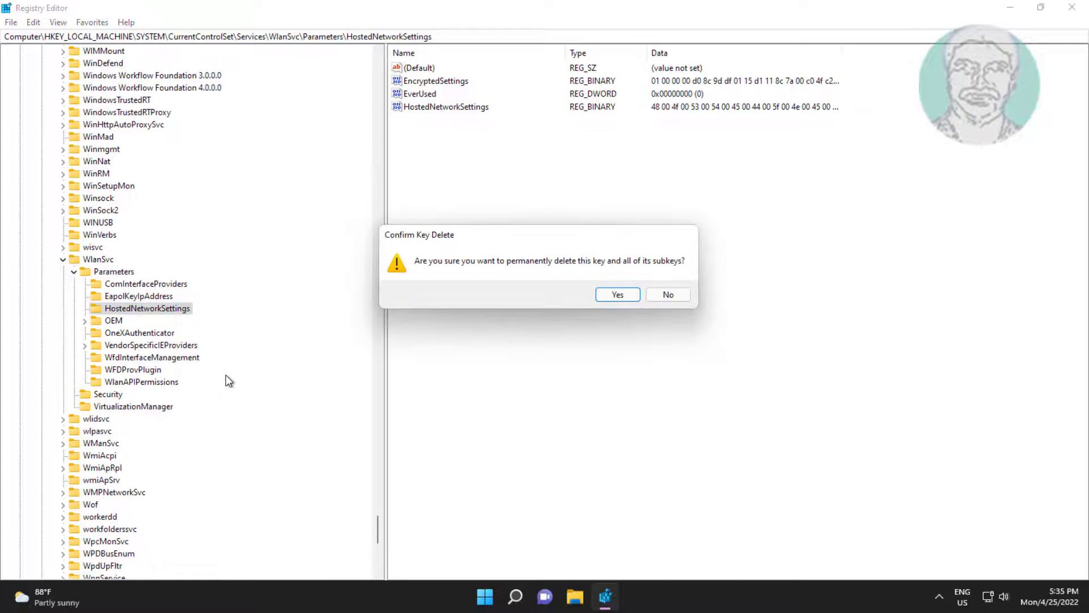
{"action": "left_click", "coordinate": [619, 295]}
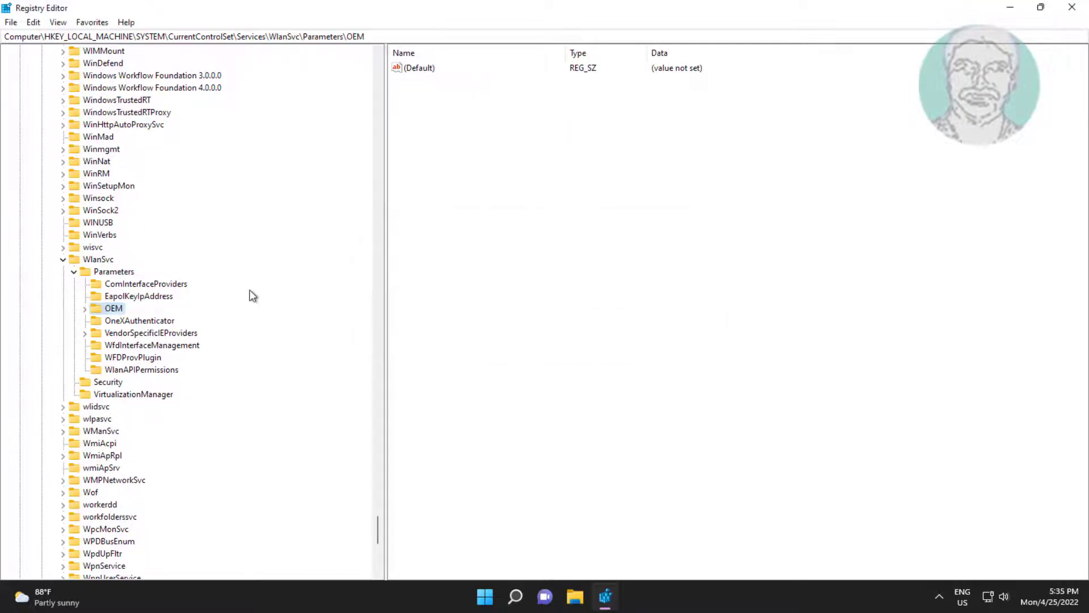
Step: Collapse the key tree up to HKEY_LOCAL_MACHINE, close Registry Editor and open Start
{"action": "left_click", "coordinate": [73, 271]}
{"action": "left_click", "coordinate": [63, 260]}
{"action": "left_click_drag", "start_coordinate": [379, 530], "coordinate": [373, 40]}
{"action": "left_click", "coordinate": [52, 260]}
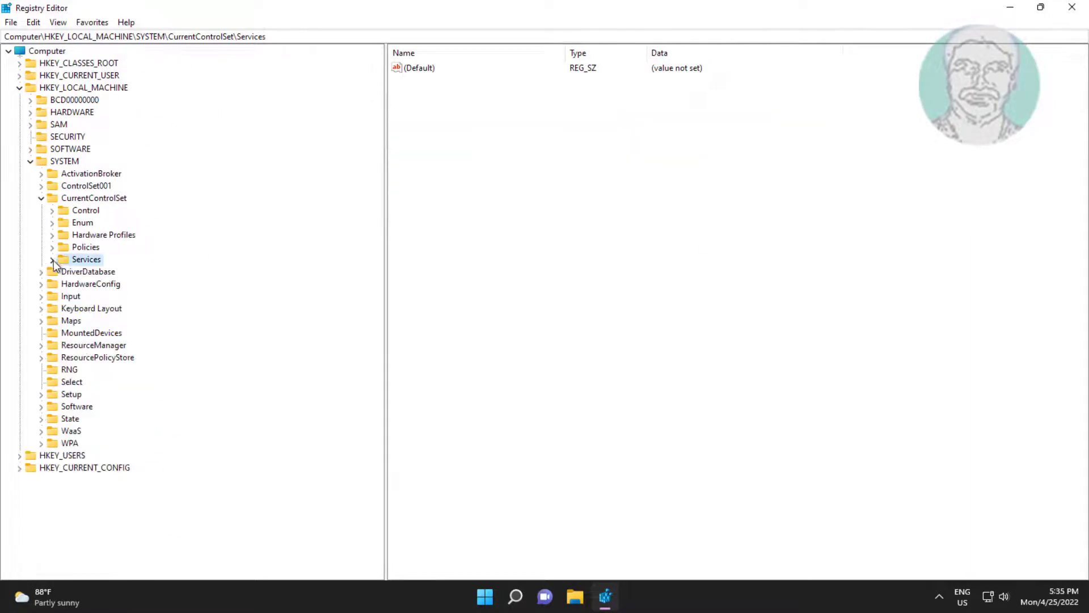
{"action": "left_click", "coordinate": [41, 198]}
{"action": "left_click", "coordinate": [29, 161]}
{"action": "left_click", "coordinate": [20, 87]}
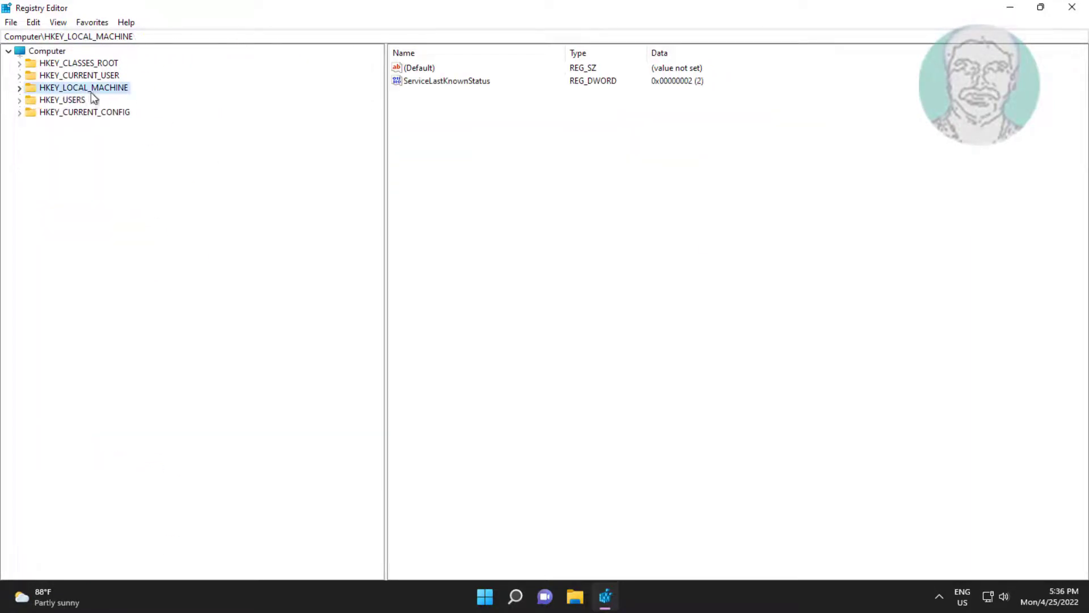
{"action": "left_click", "coordinate": [1079, 8]}
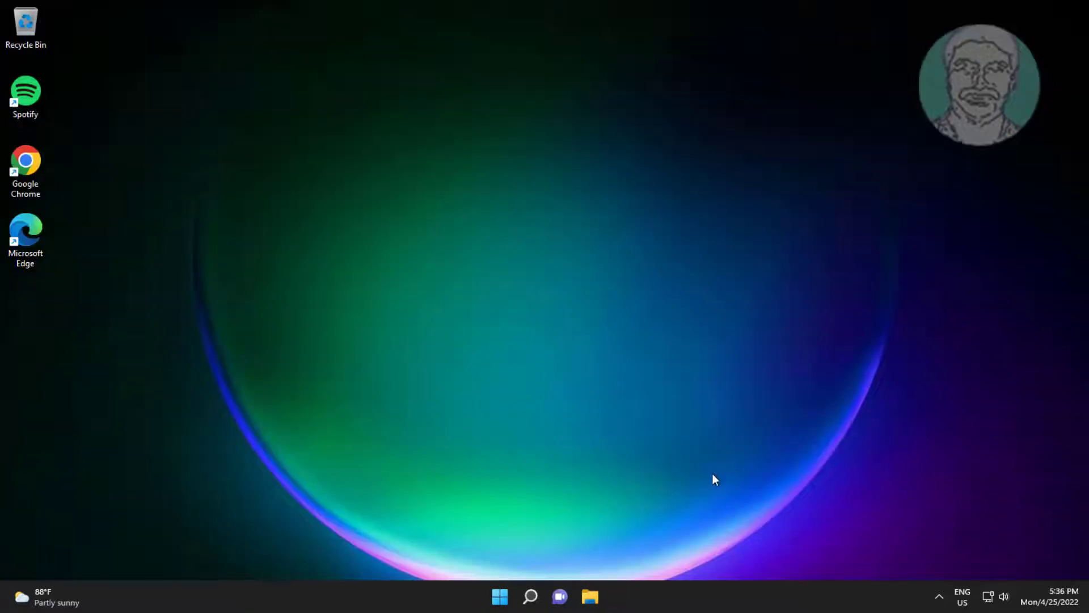
{"action": "left_click", "coordinate": [500, 596]}
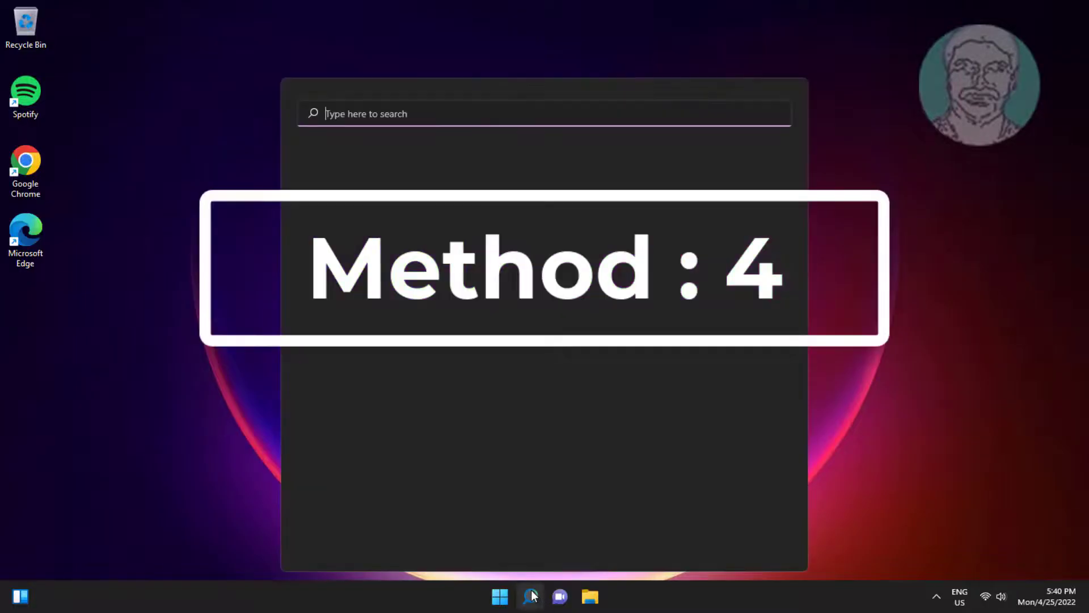
Step: Launch Command Prompt from a 'cmd' search as administrator and centre its window
{"action": "type", "text": "cmd"}
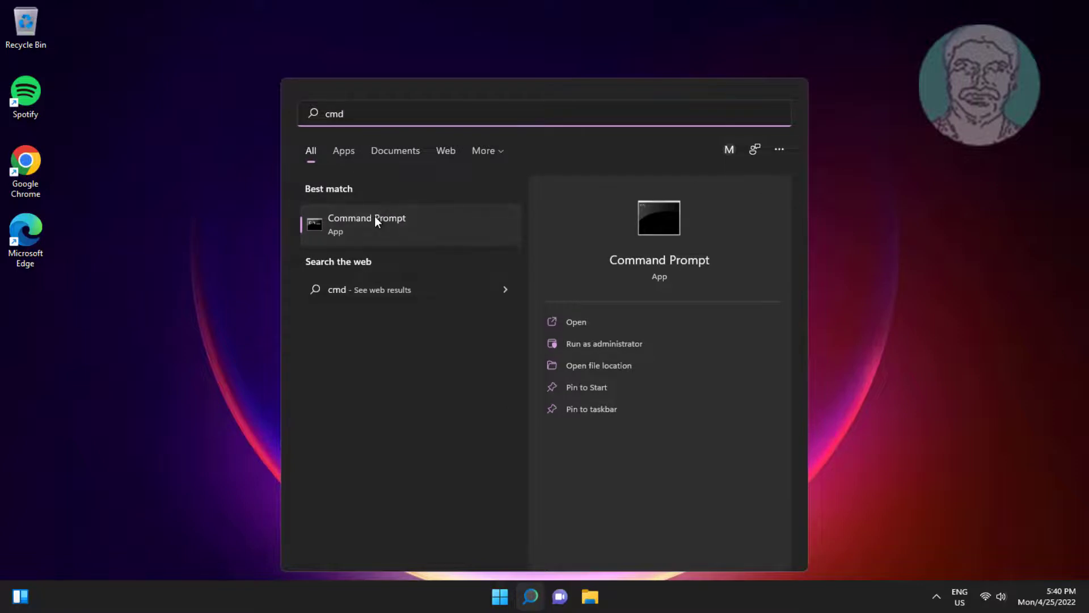
{"action": "left_click", "coordinate": [375, 217]}
{"action": "right_click", "coordinate": [436, 237]}
{"action": "key", "text": "Escape"}
{"action": "key", "text": "Escape"}
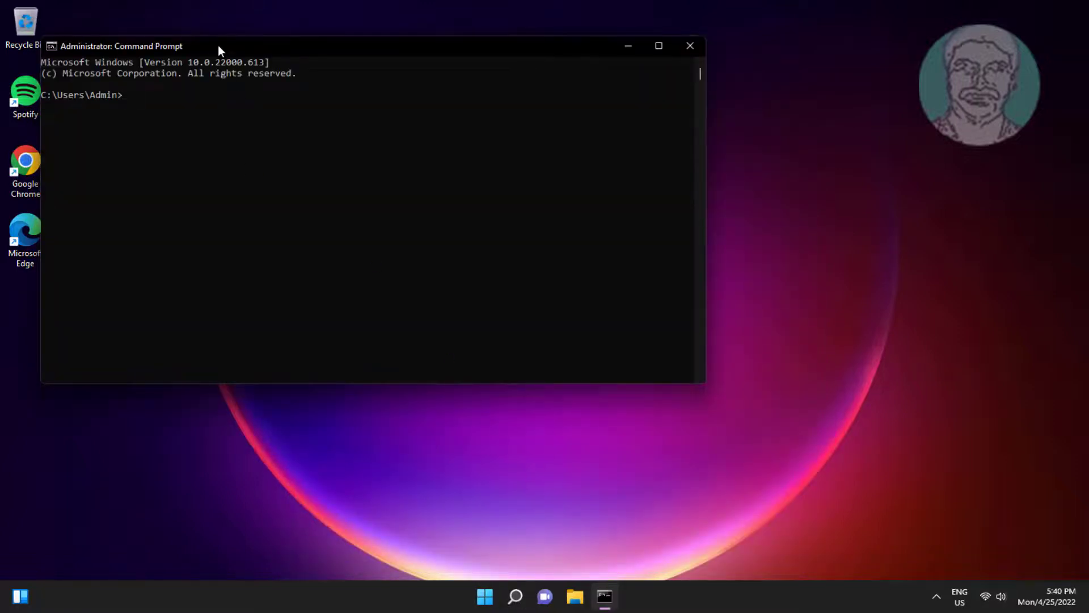
{"action": "left_click_drag", "start_coordinate": [217, 45], "coordinate": [459, 97]}
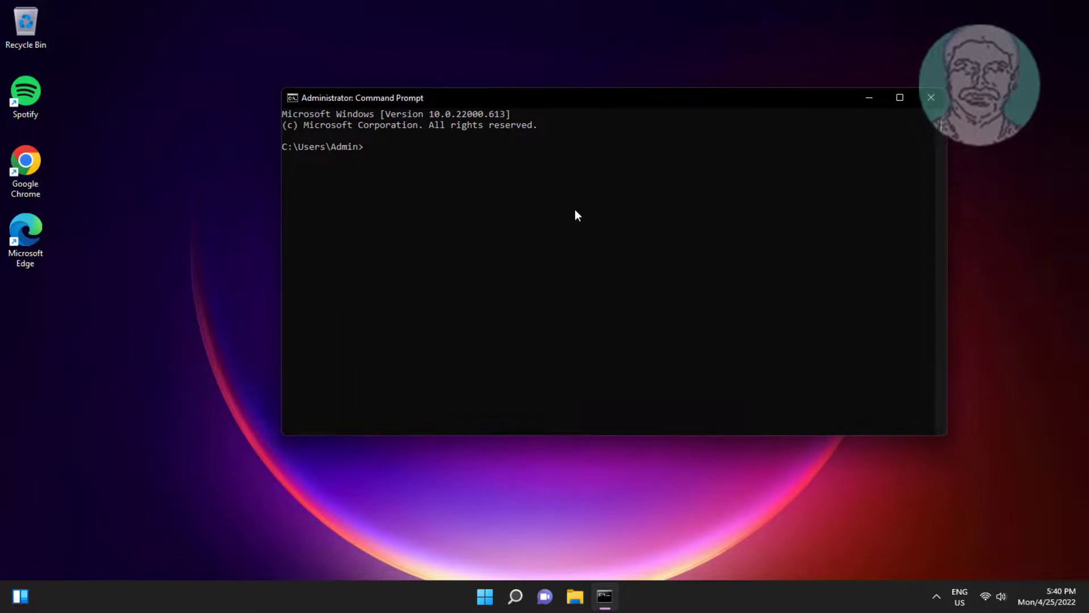
Step: Run 'netsh wlan show drivers', fixing the misspelled 'drivr' before executing
{"action": "type", "text": "netsh wlan show drivr"}
{"action": "key", "text": "BackSpace"}
{"action": "type", "text": "ers"}
{"action": "key", "text": "Return"}
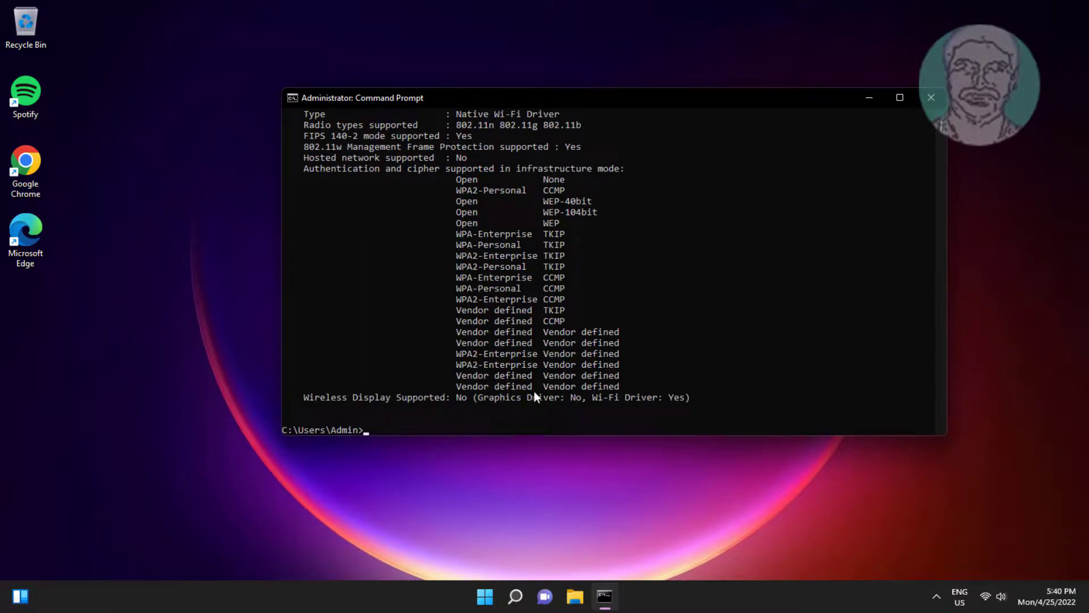
Step: Scroll the driver output and highlight the 'Hosted network supported : No' line
{"action": "scroll", "coordinate": [537, 391], "scroll_direction": "down", "scroll_amount": 1}
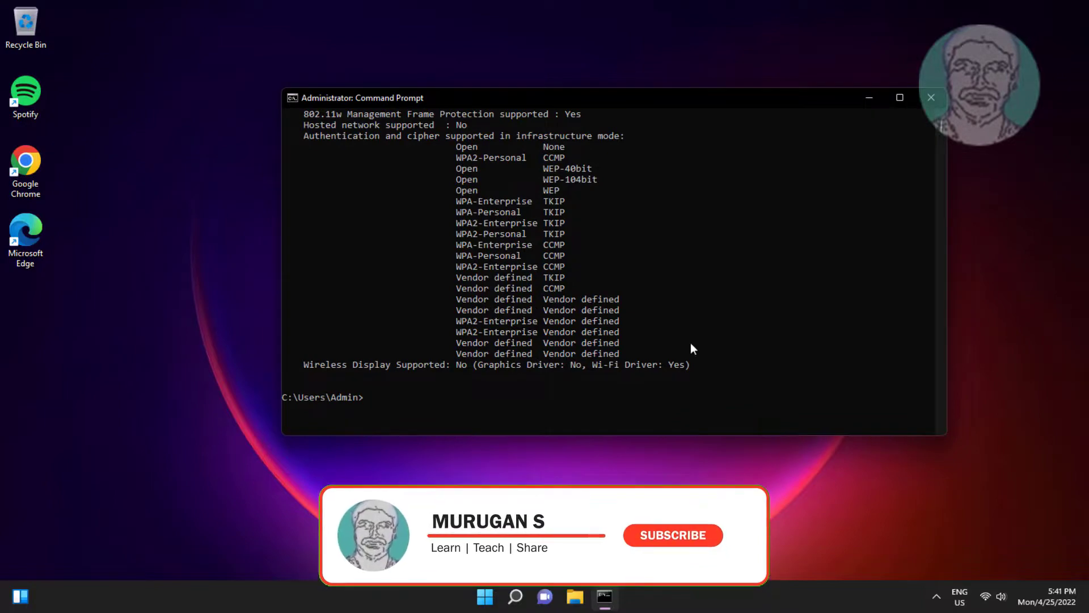
{"action": "scroll", "coordinate": [690, 344], "scroll_direction": "up", "scroll_amount": 5}
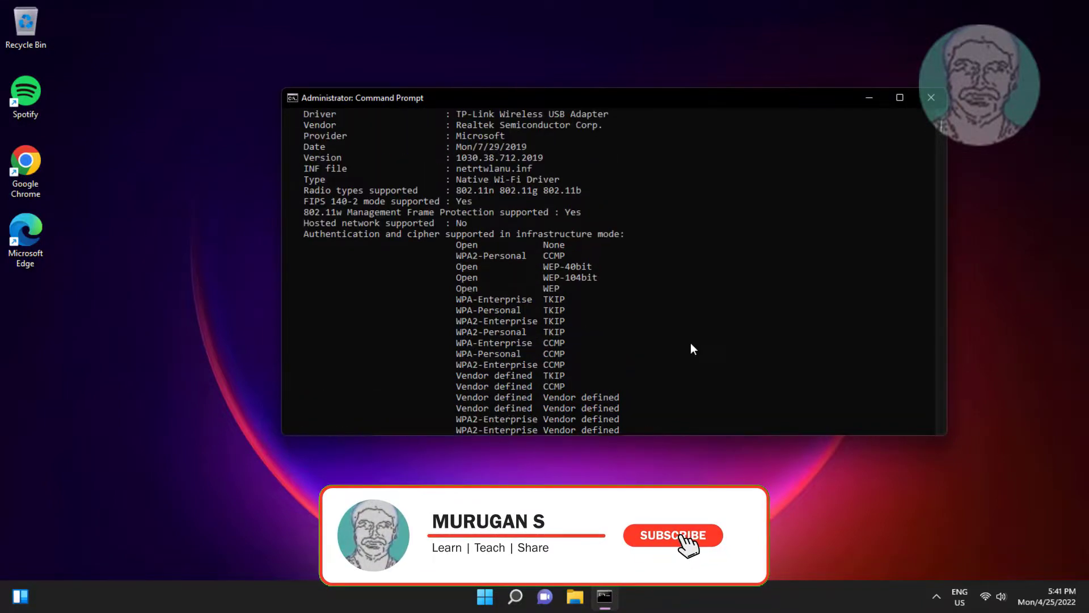
{"action": "scroll", "coordinate": [691, 344], "scroll_direction": "up", "scroll_amount": 1}
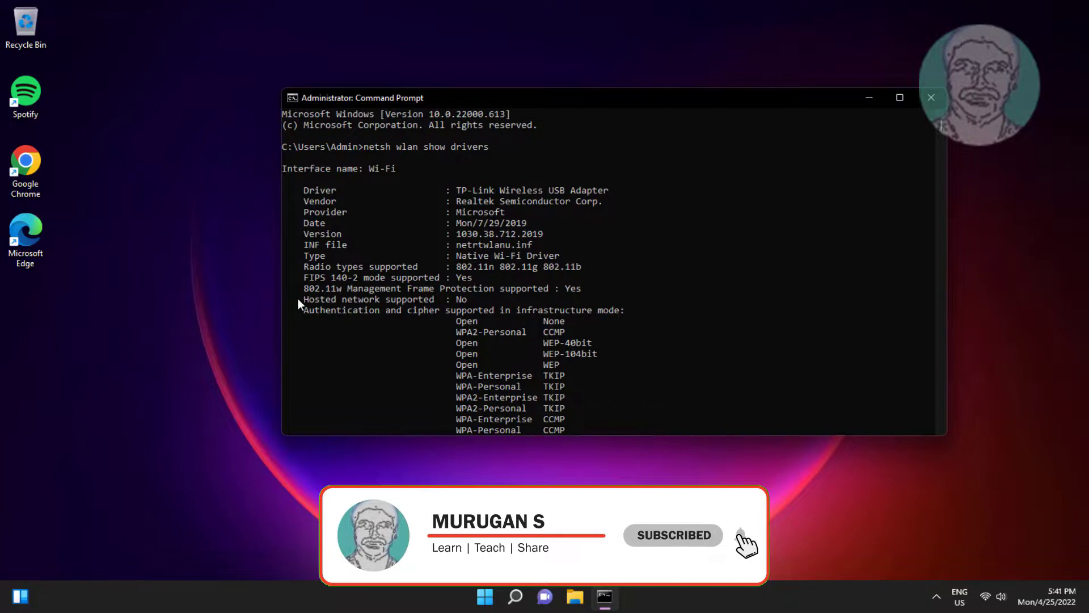
{"action": "left_click_drag", "start_coordinate": [302, 298], "coordinate": [475, 298]}
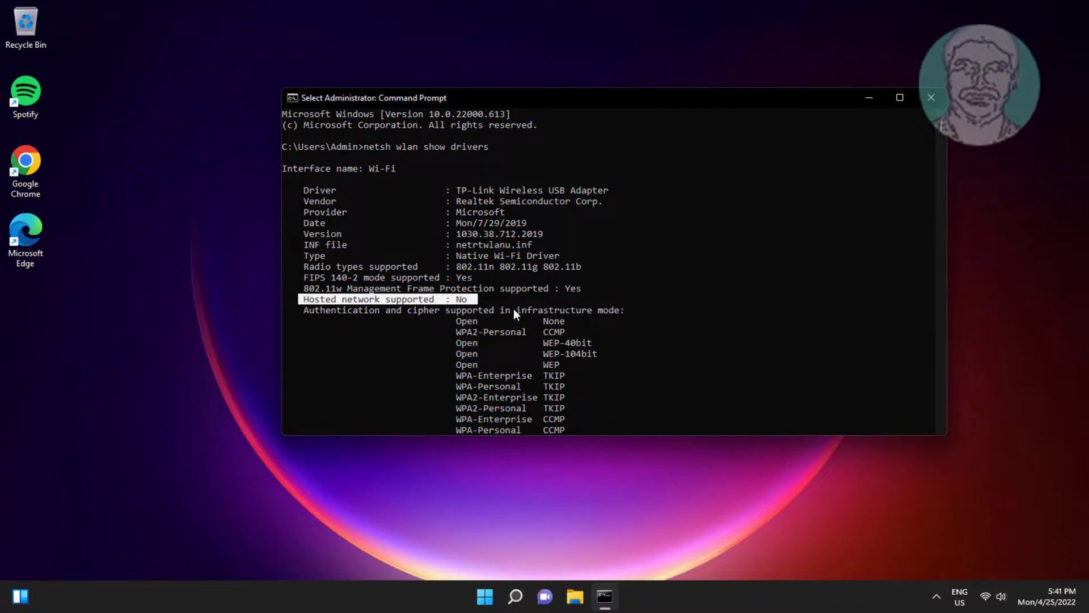
{"action": "scroll", "coordinate": [514, 311], "scroll_direction": "down", "scroll_amount": 5}
{"action": "scroll", "coordinate": [514, 311], "scroll_direction": "up", "scroll_amount": 1}
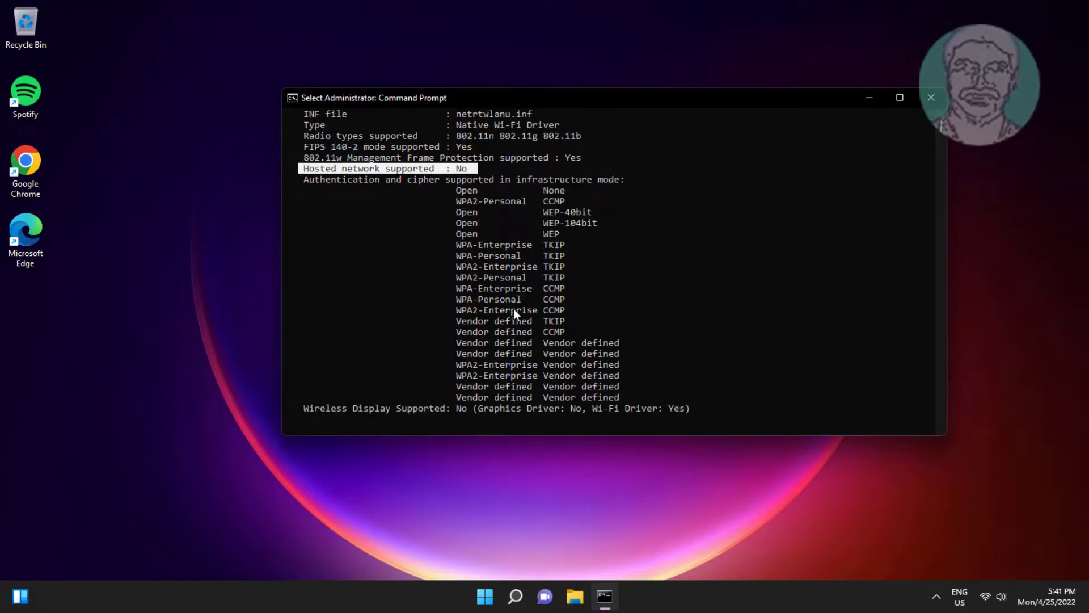
{"action": "scroll", "coordinate": [495, 237], "scroll_direction": "up", "scroll_amount": 4}
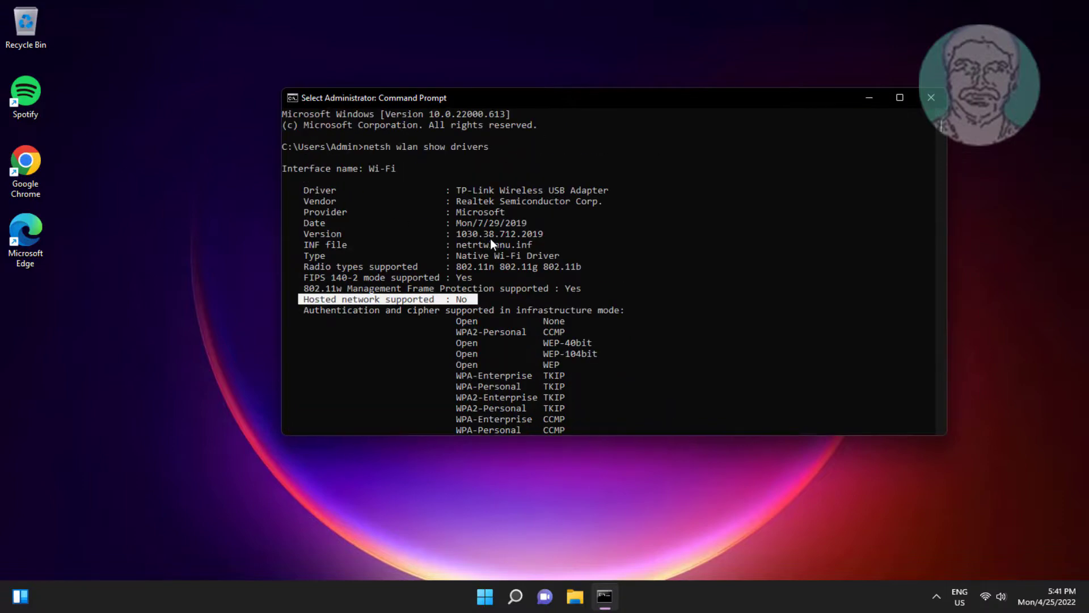